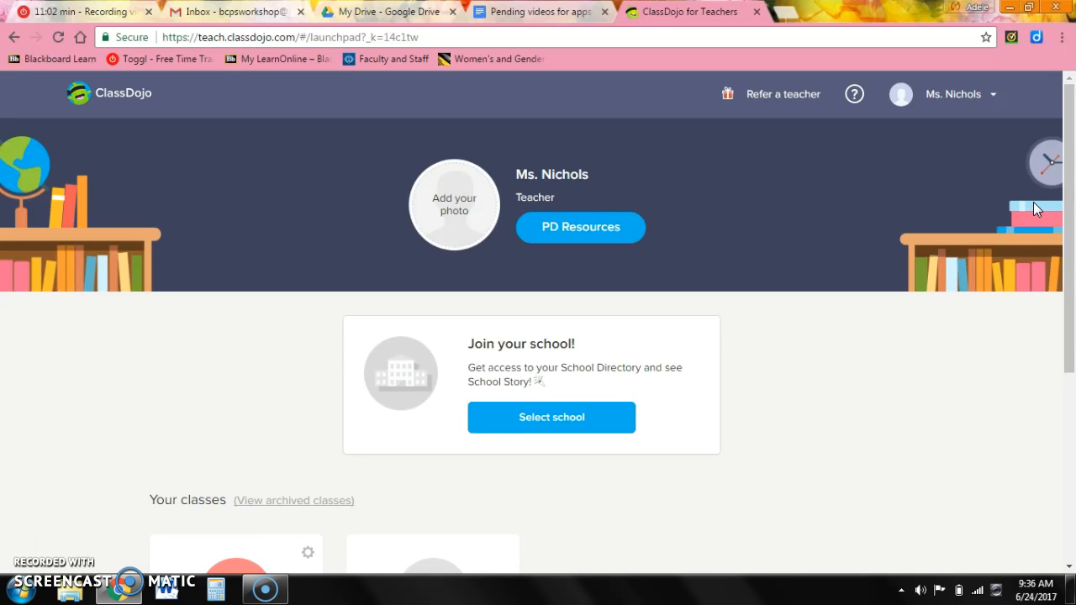
Open the Language Arts class and view its June whole-class report (69% positive, 9/4 points).
{"action": "left_click_drag", "start_coordinate": [1071, 186], "coordinate": [1071, 339]}
{"action": "left_click", "coordinate": [214, 388]}
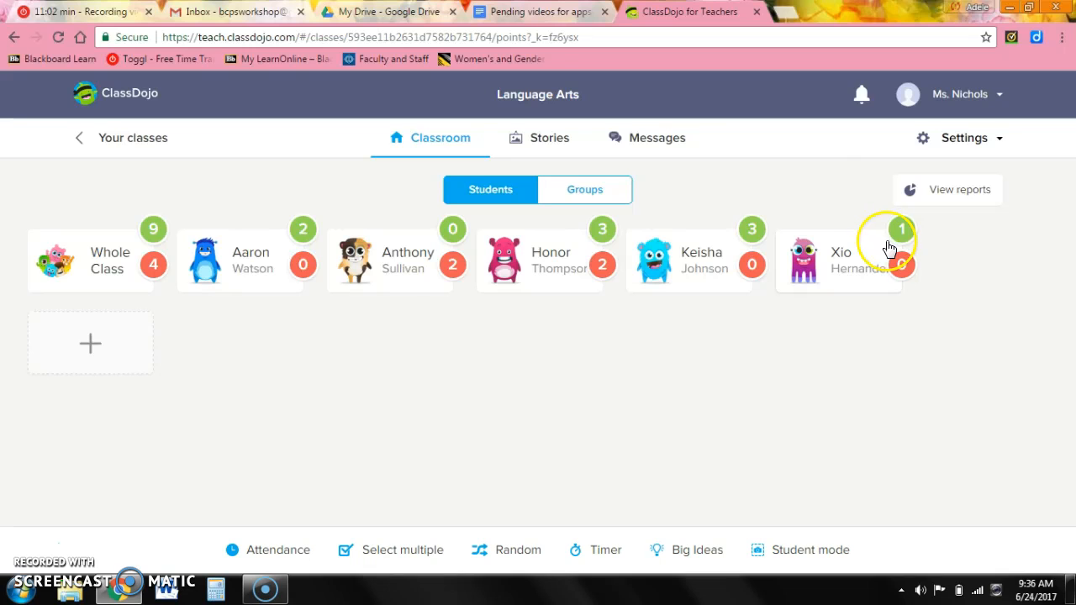
{"action": "left_click", "coordinate": [912, 194]}
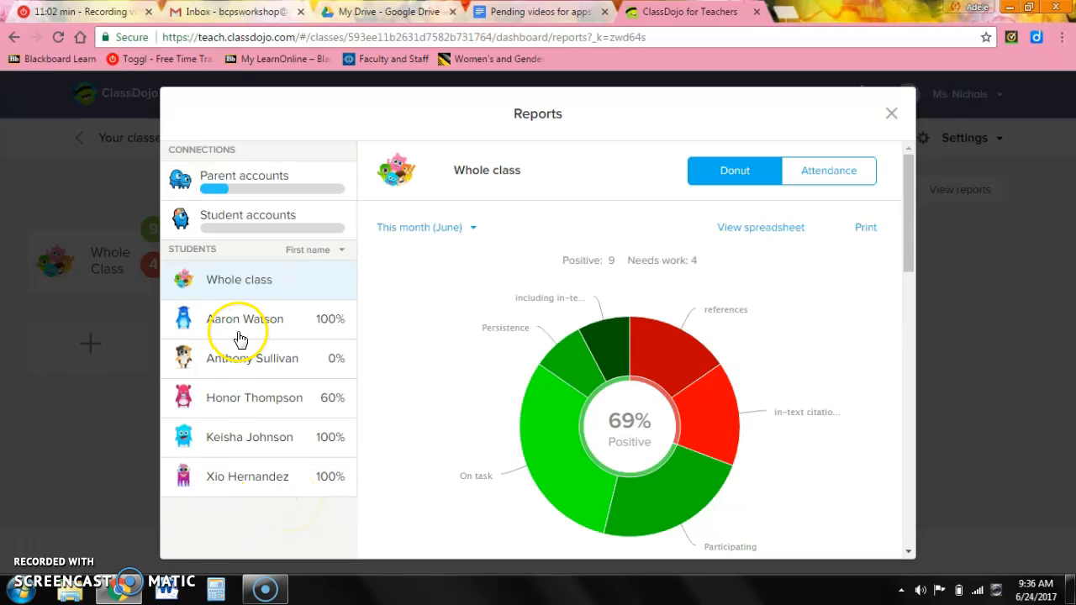
Check one student's individual report, then return to the whole-class report.
{"action": "left_click", "coordinate": [238, 389]}
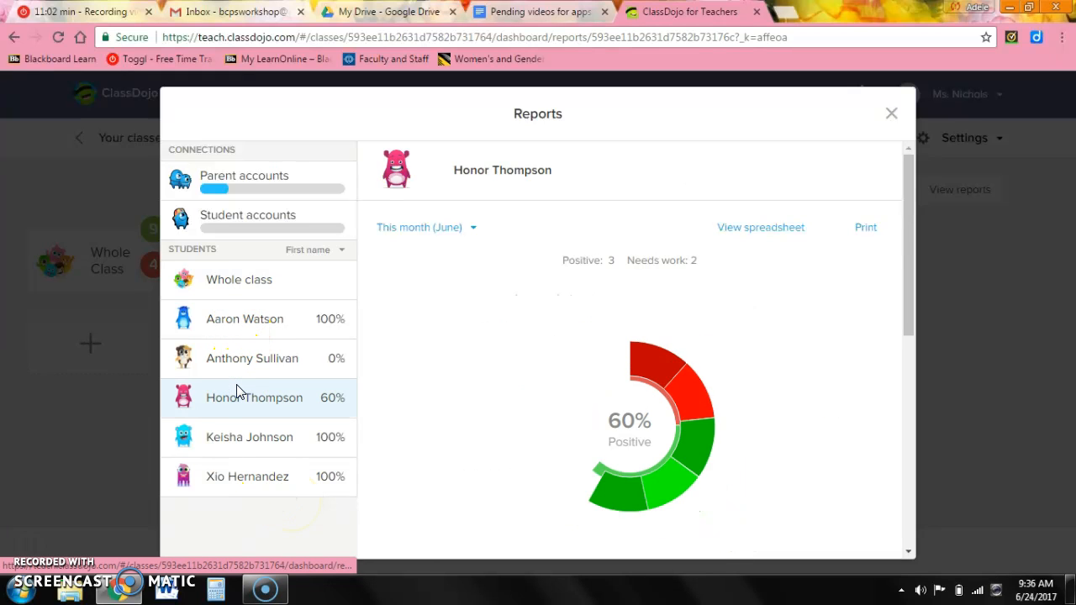
{"action": "mouse_move", "coordinate": [521, 342]}
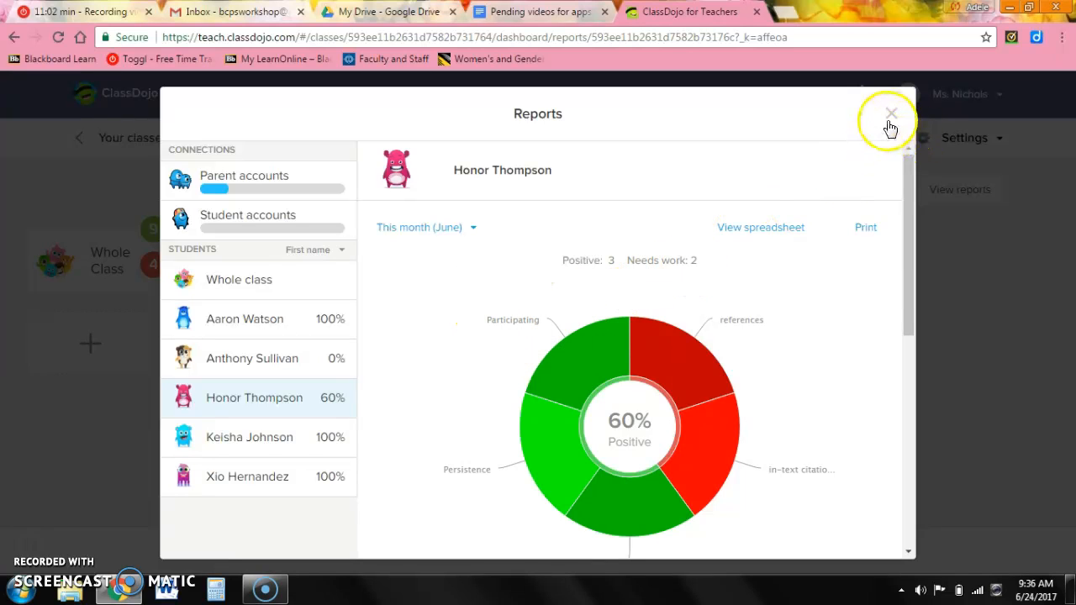
{"action": "left_click", "coordinate": [263, 284]}
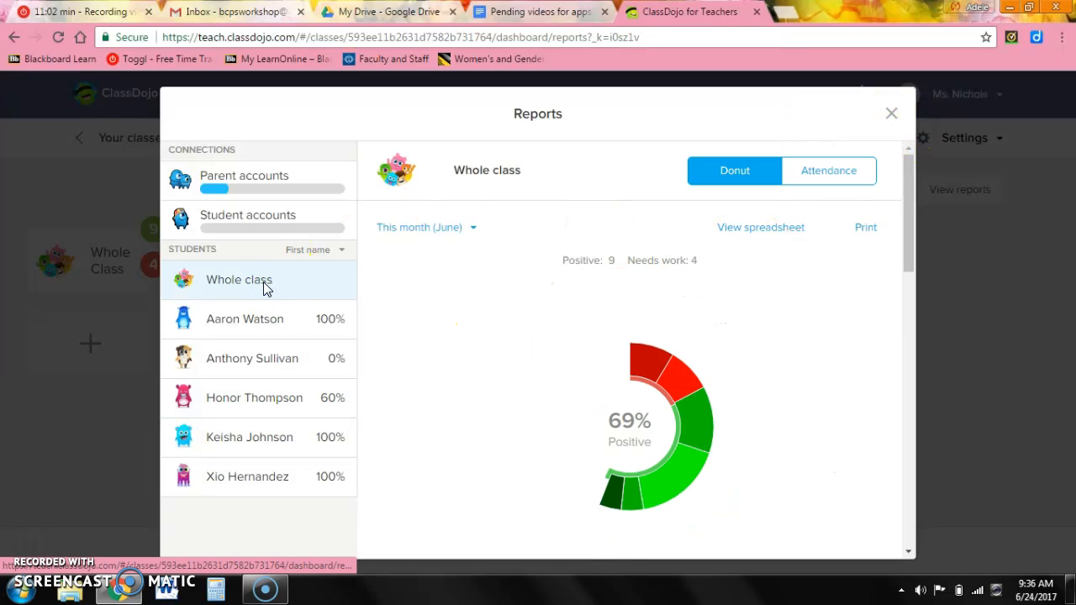
Browse weekly attendance back three weeks and forward to last week, then close Reports.
{"action": "left_click", "coordinate": [807, 175]}
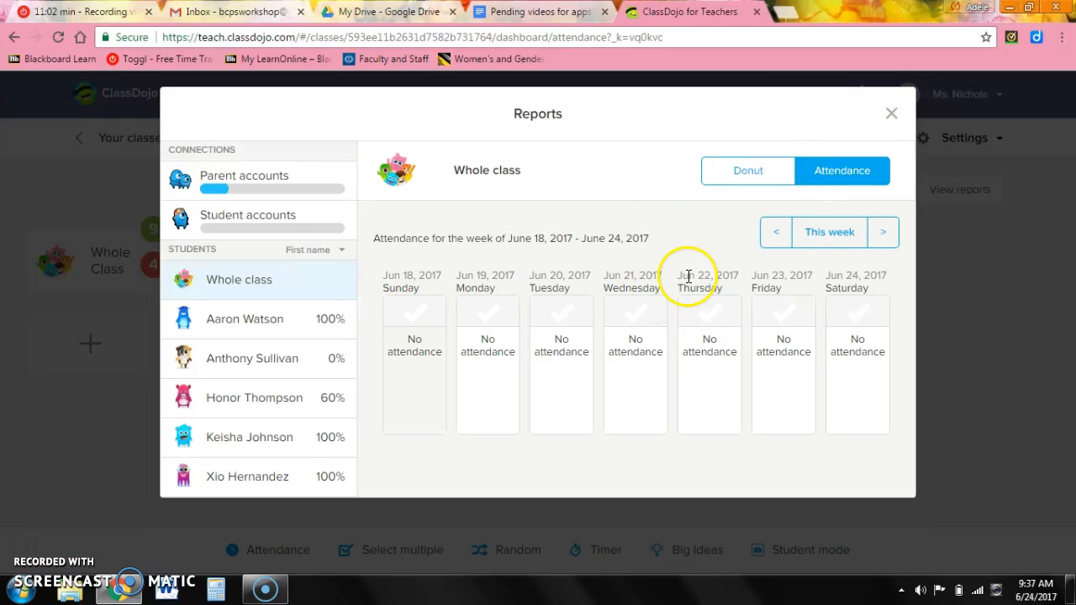
{"action": "left_click", "coordinate": [787, 246]}
{"action": "left_click", "coordinate": [781, 243]}
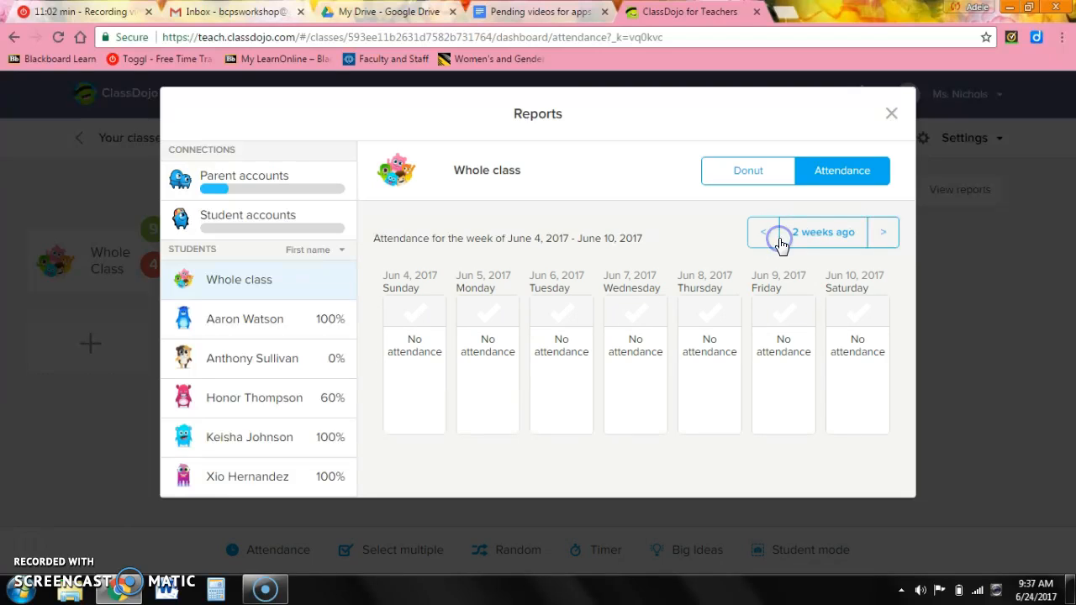
{"action": "left_click", "coordinate": [760, 233]}
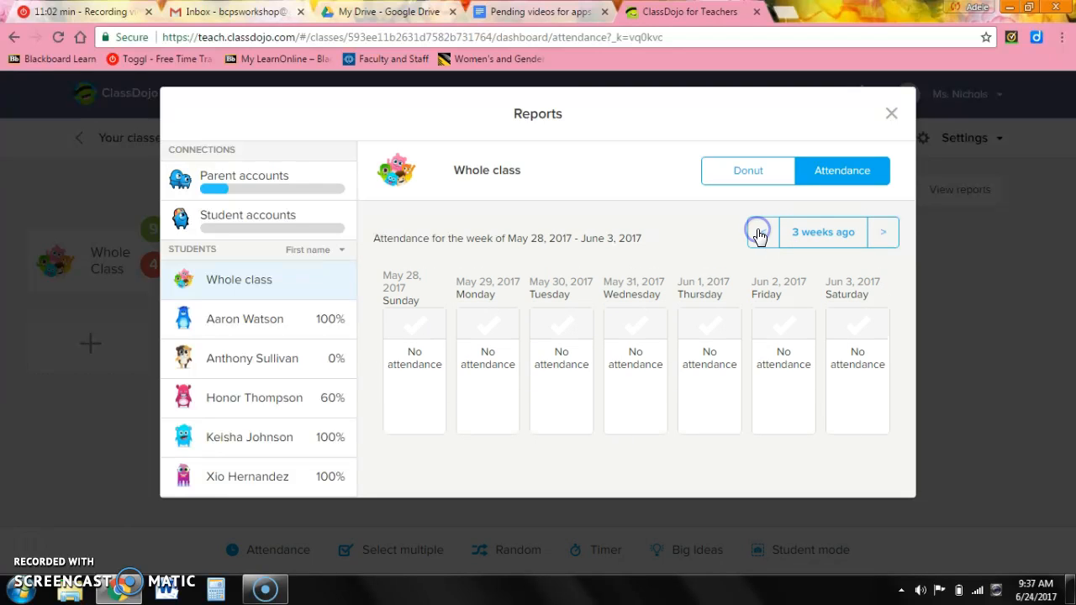
{"action": "left_click", "coordinate": [883, 233]}
{"action": "left_click", "coordinate": [883, 232]}
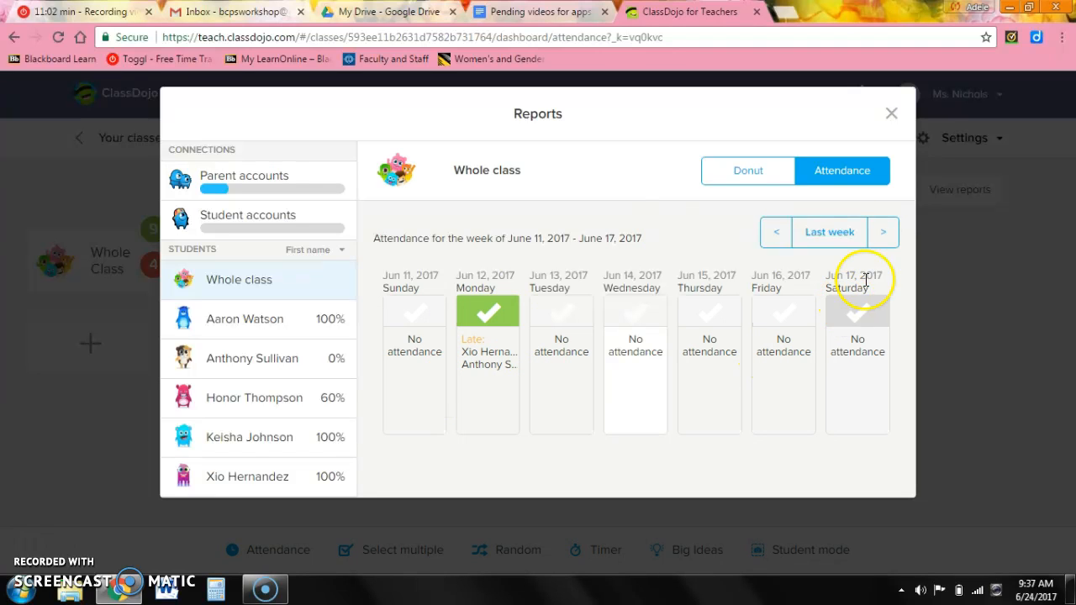
{"action": "left_click", "coordinate": [892, 111]}
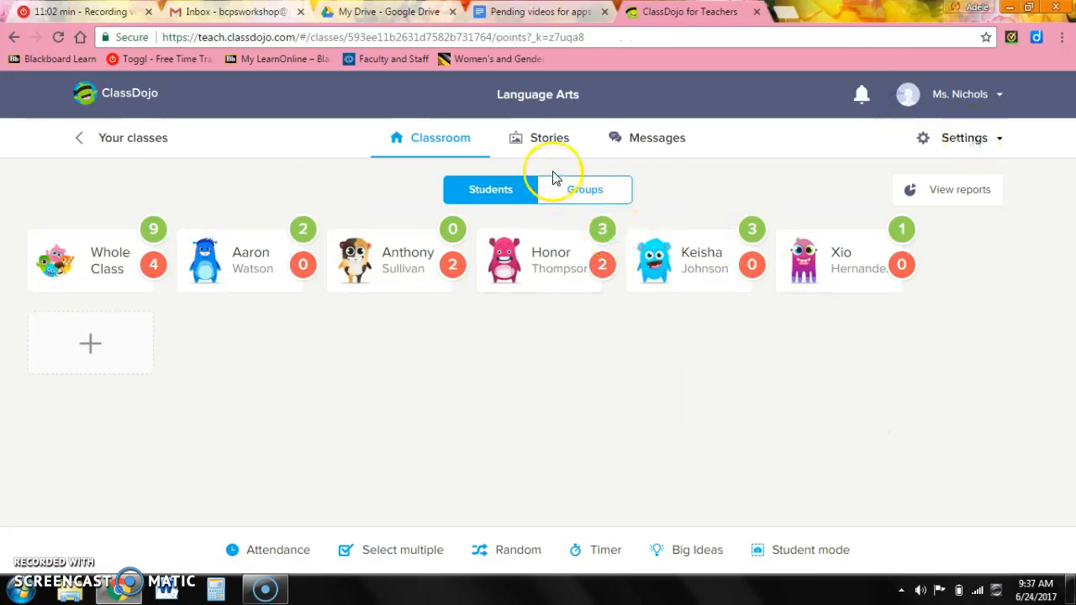
Browse the Class Story and the first student's story, then view the All parents messages.
{"action": "left_click", "coordinate": [550, 141]}
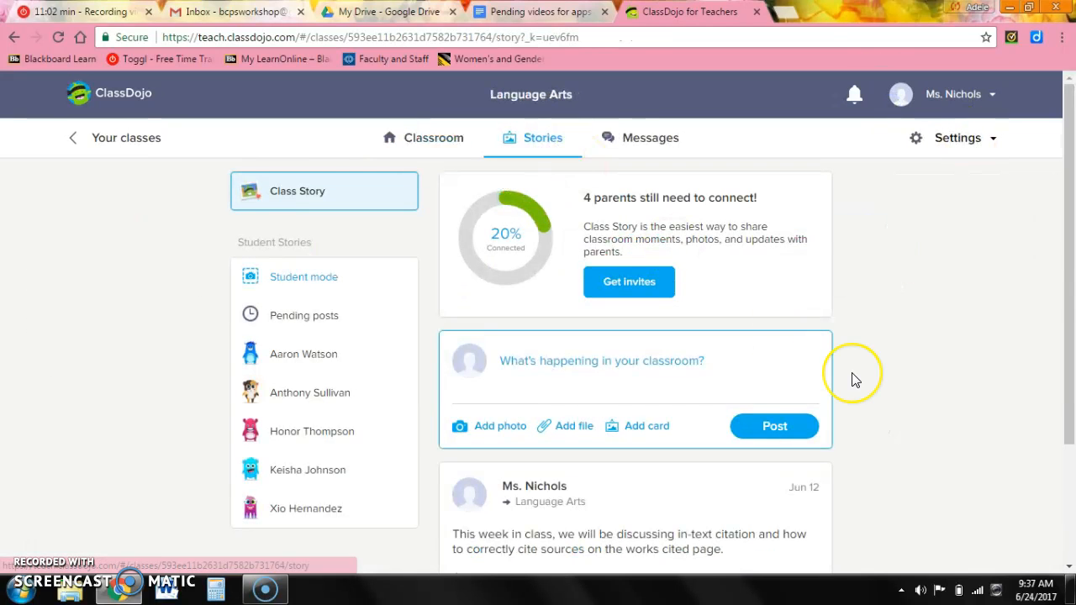
{"action": "left_click_drag", "start_coordinate": [1071, 237], "coordinate": [1071, 340]}
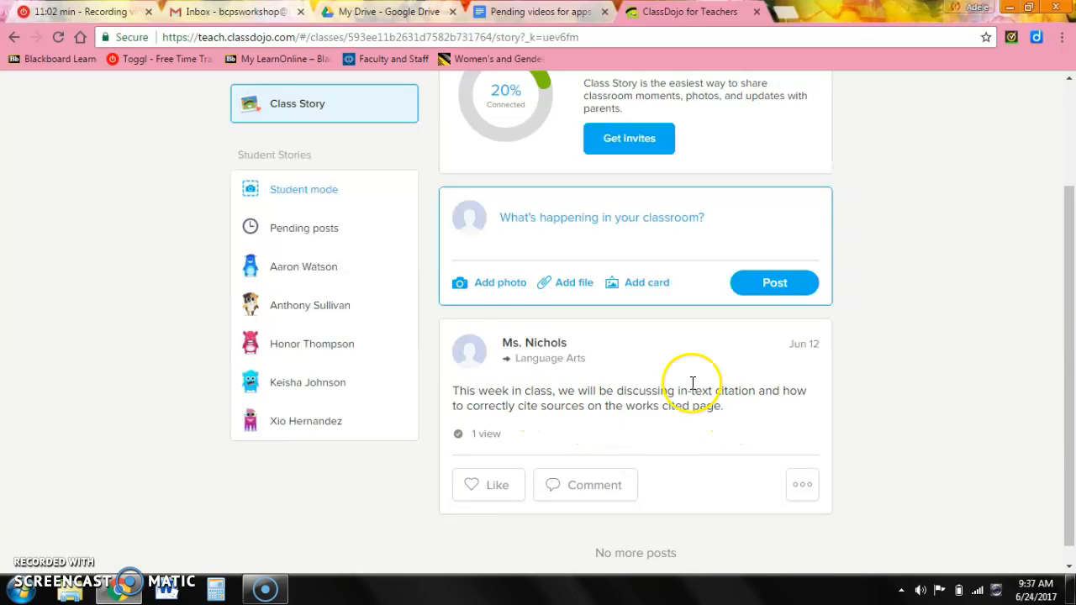
{"action": "left_click", "coordinate": [321, 269]}
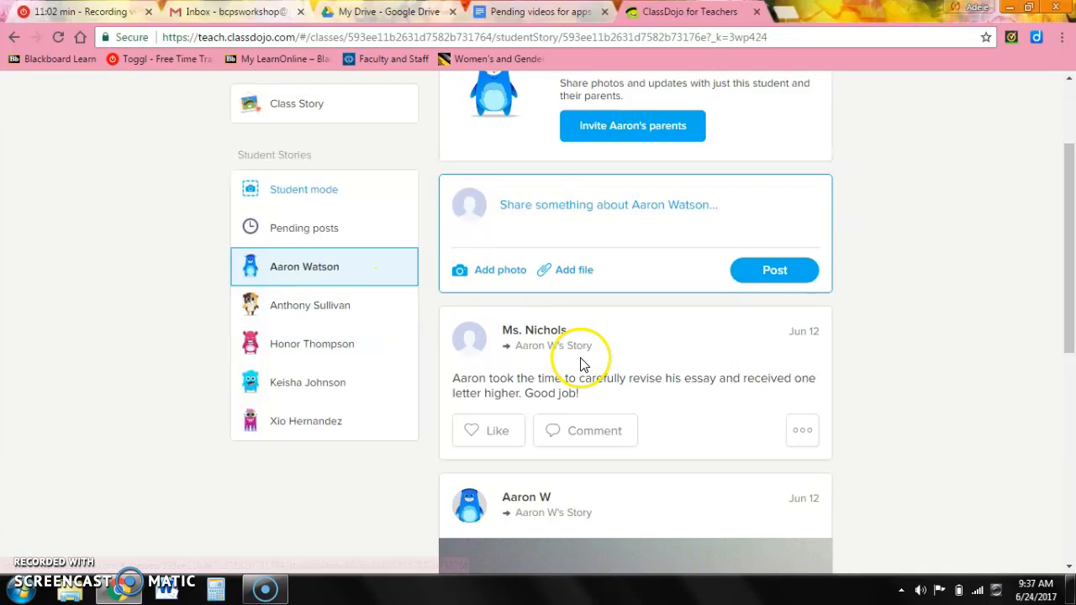
{"action": "left_click_drag", "start_coordinate": [1067, 300], "coordinate": [1000, 262]}
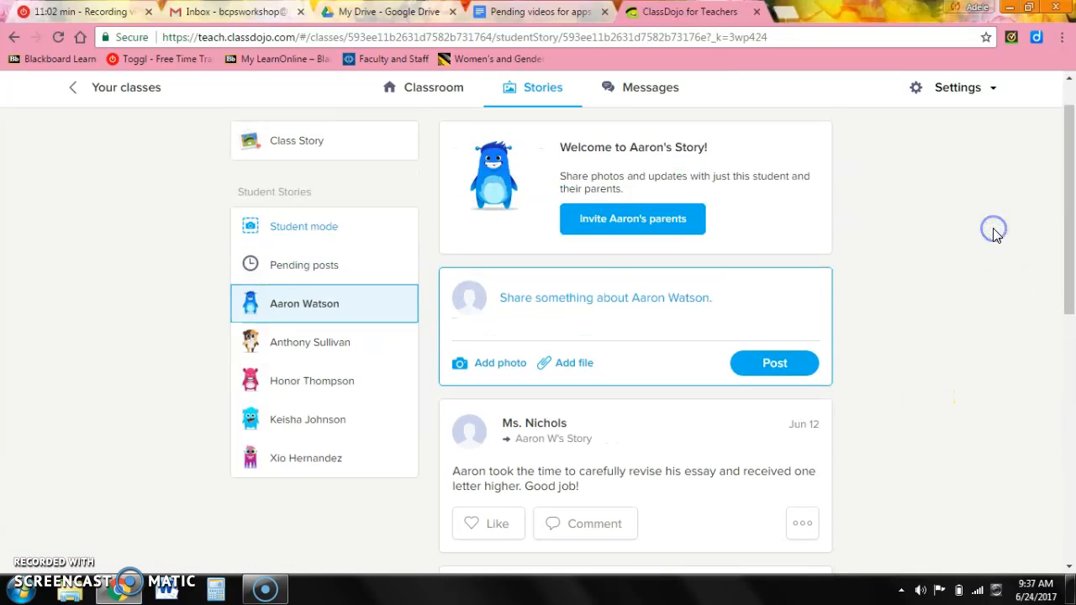
{"action": "left_click", "coordinate": [646, 87]}
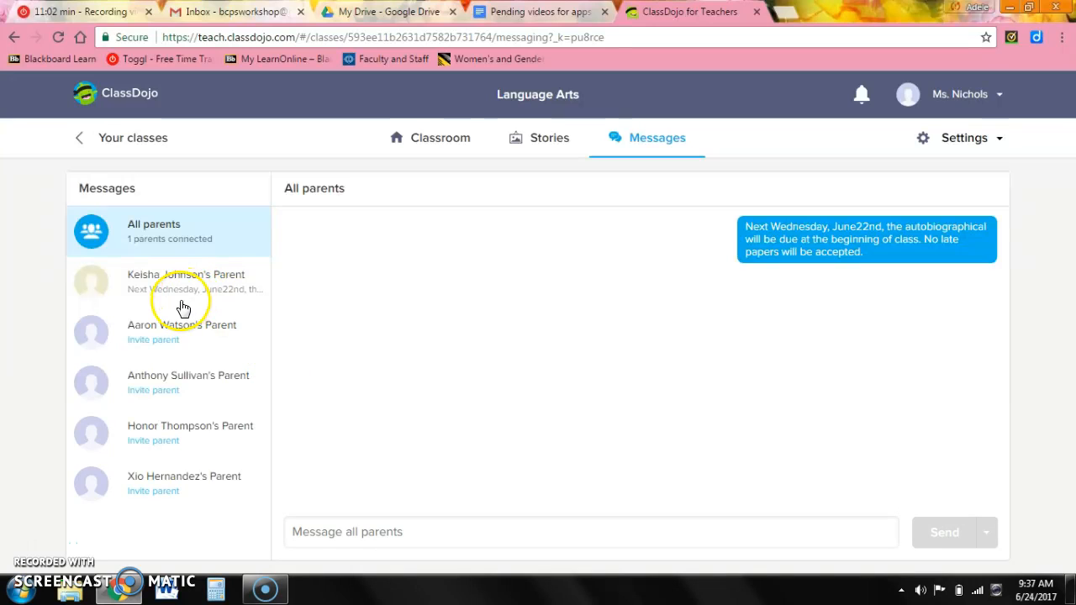
Dismiss the Connect parents invitations and go back to the teacher homepage.
{"action": "left_click", "coordinate": [146, 464]}
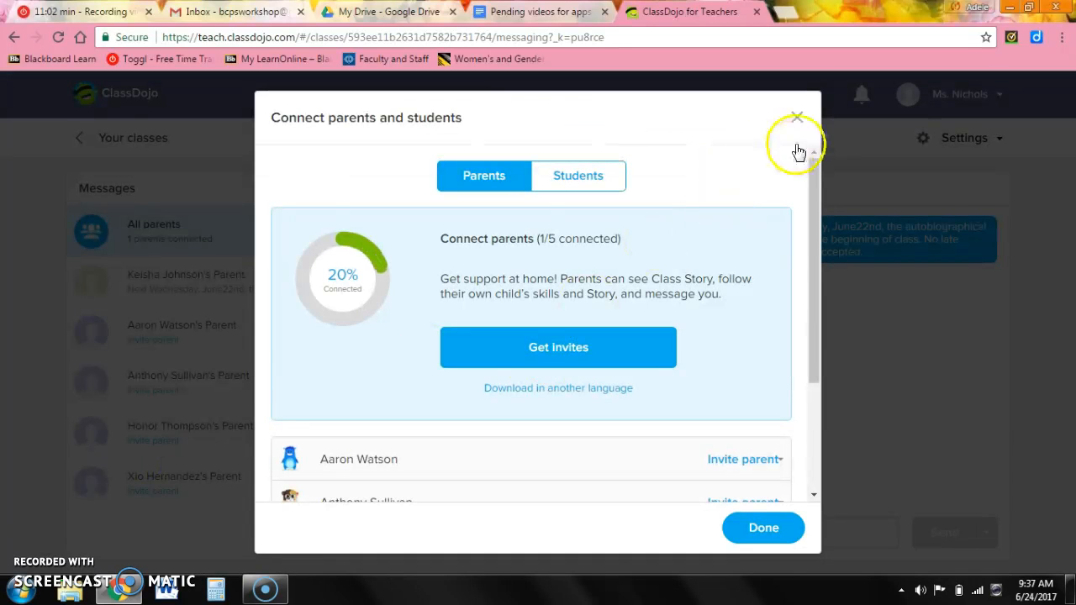
{"action": "left_click", "coordinate": [800, 117]}
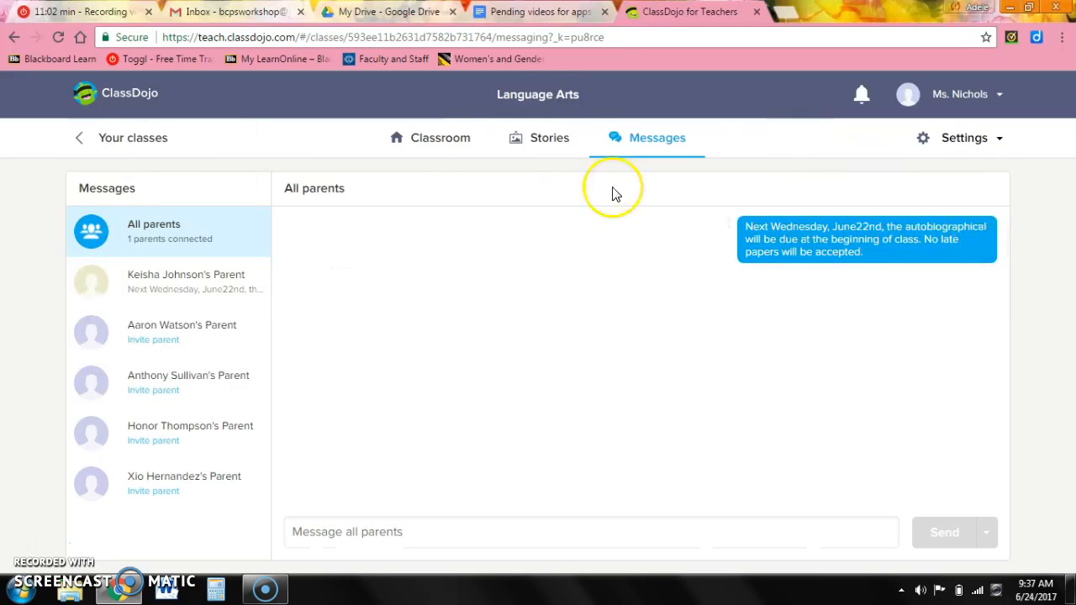
{"action": "left_click", "coordinate": [84, 94]}
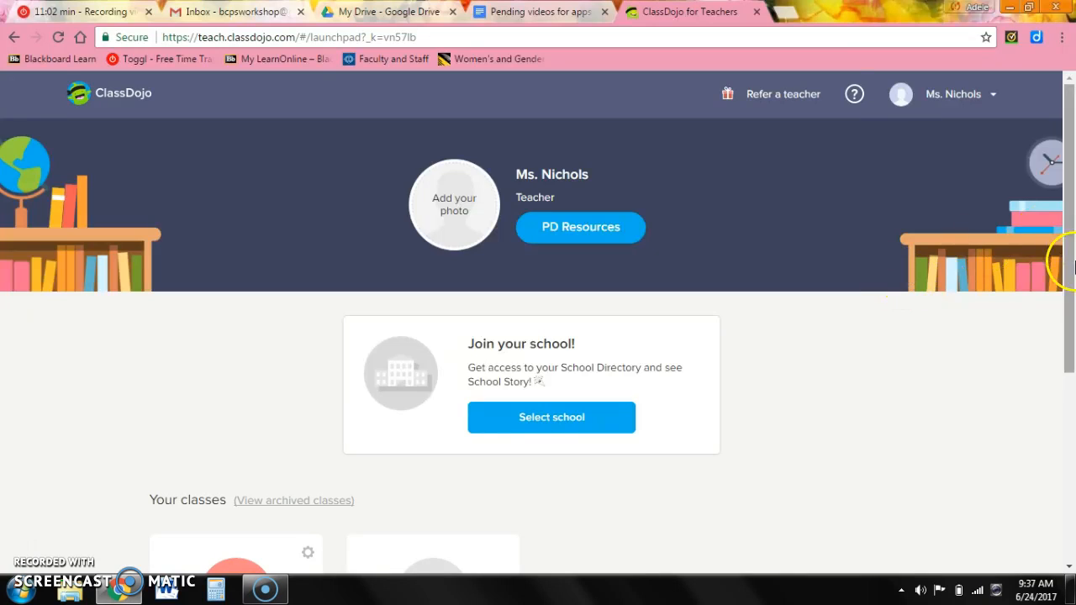
Start adding a class and choose I'm not in a school to reach the class form.
{"action": "left_click", "coordinate": [1070, 437]}
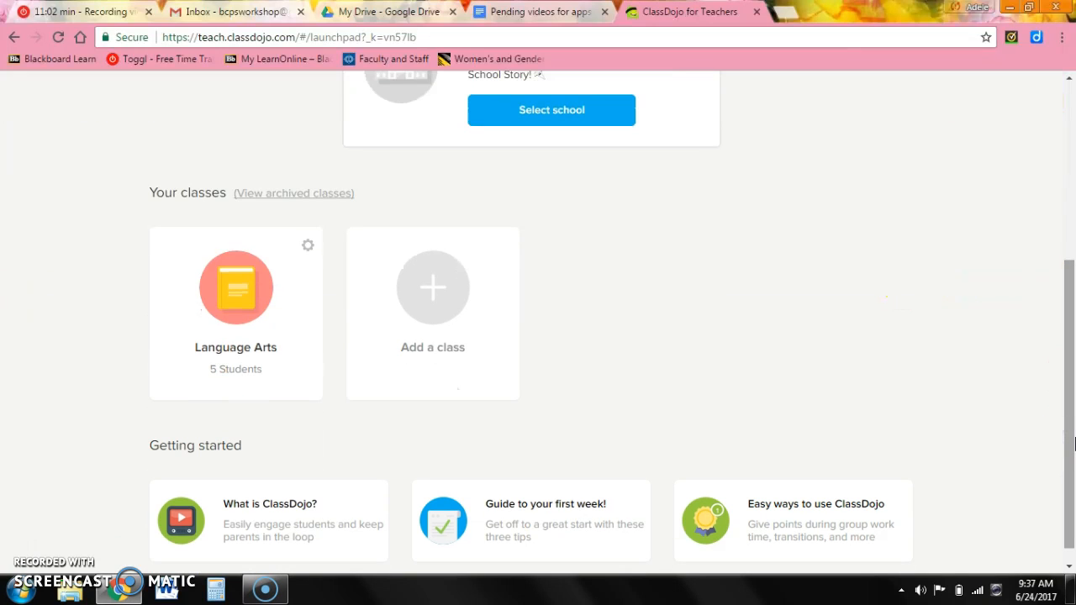
{"action": "left_click", "coordinate": [423, 294]}
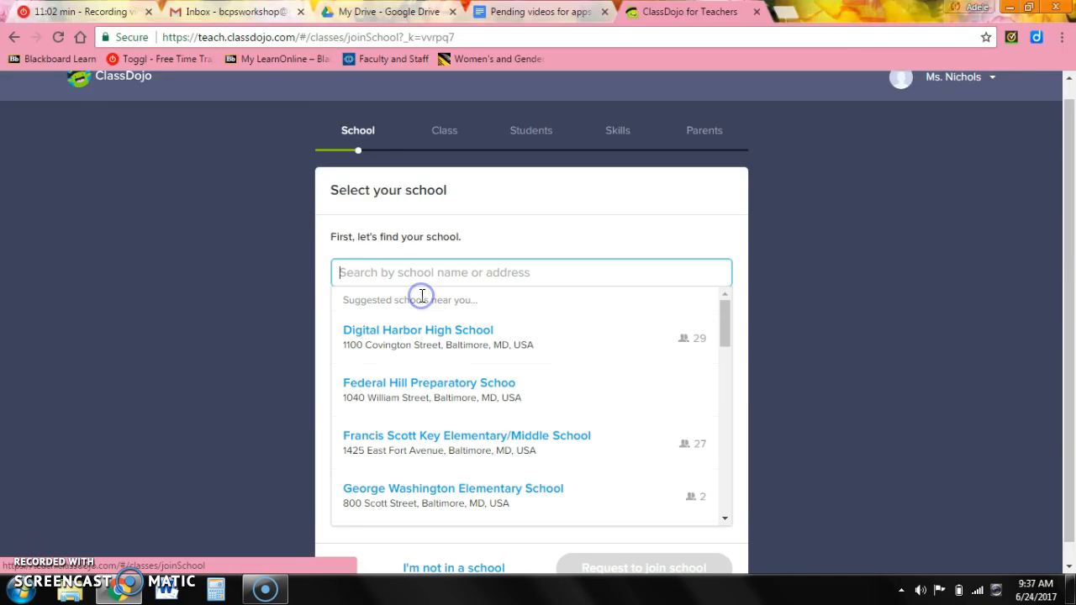
{"action": "left_click_drag", "start_coordinate": [1060, 267], "coordinate": [1071, 408]}
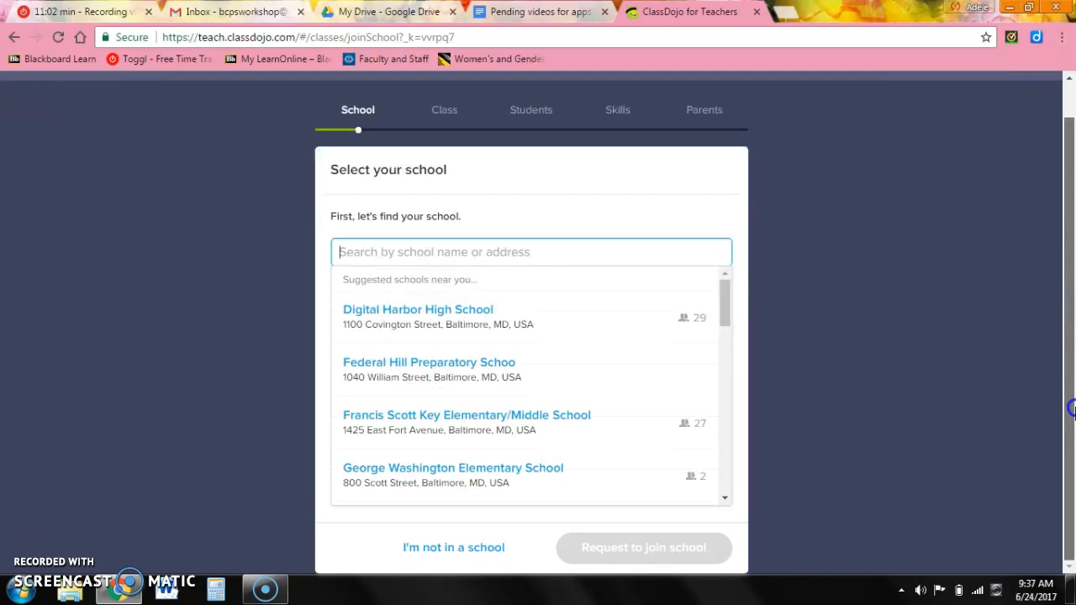
{"action": "left_click_drag", "start_coordinate": [724, 294], "coordinate": [757, 419]}
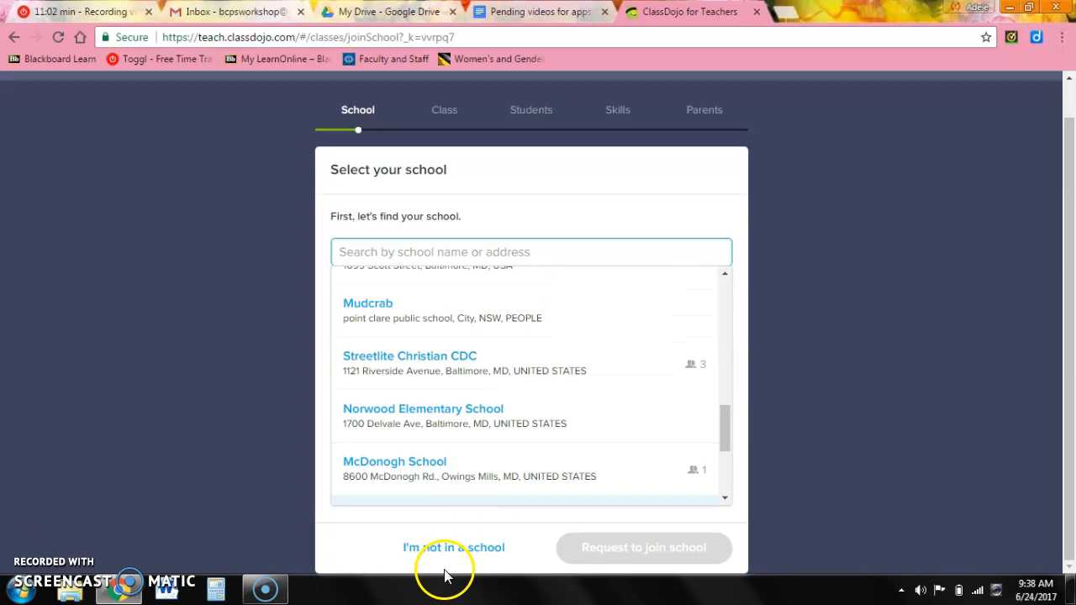
{"action": "left_click", "coordinate": [455, 549]}
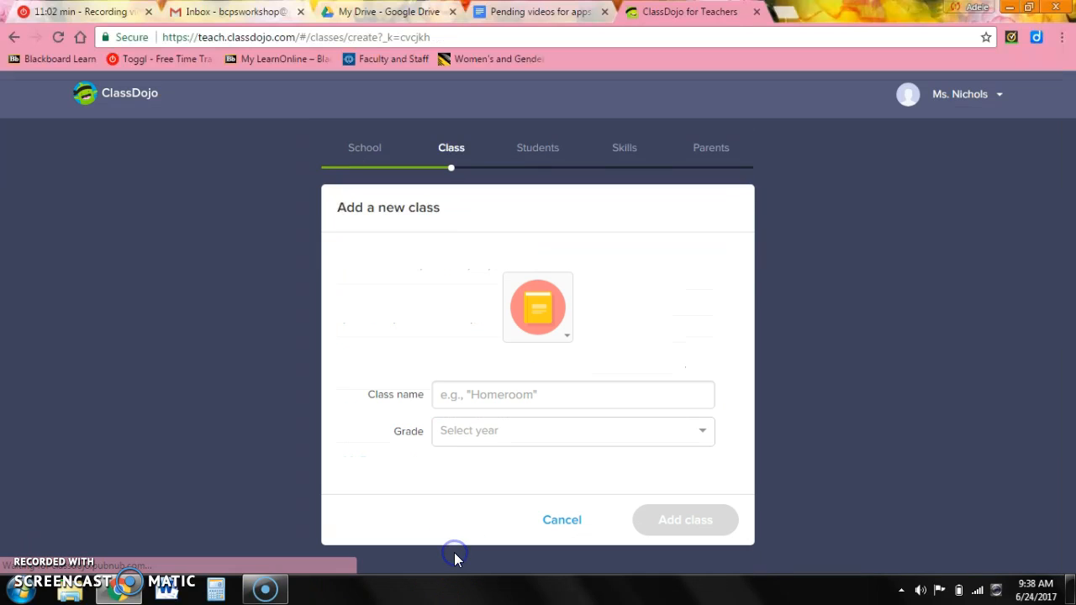
Create a 1st Grade class named 'Homeroom'.
{"action": "left_click", "coordinate": [531, 432]}
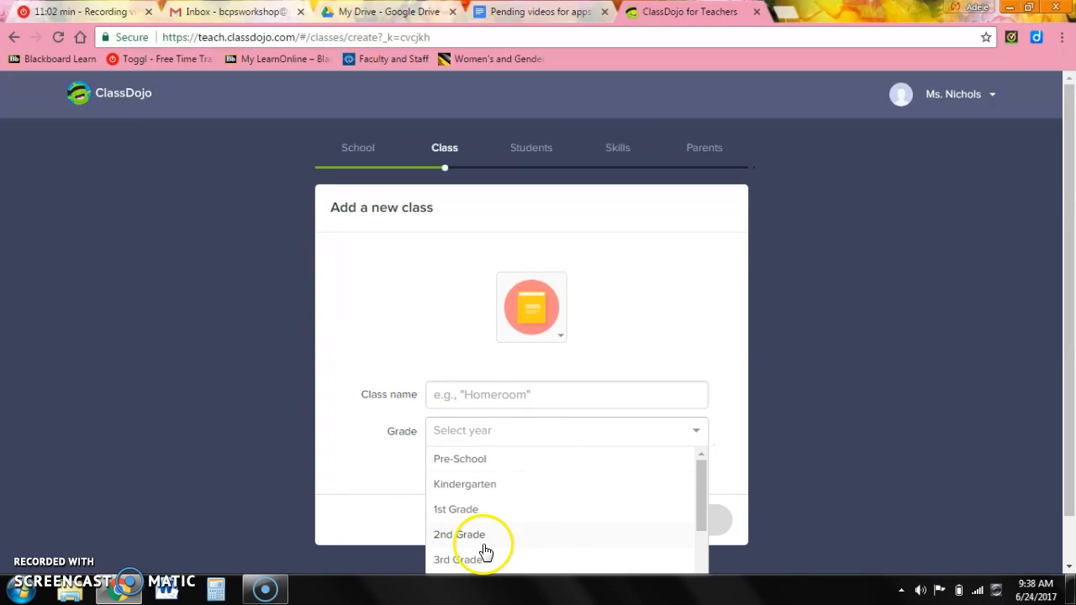
{"action": "left_click", "coordinate": [457, 510]}
{"action": "left_click", "coordinate": [476, 400]}
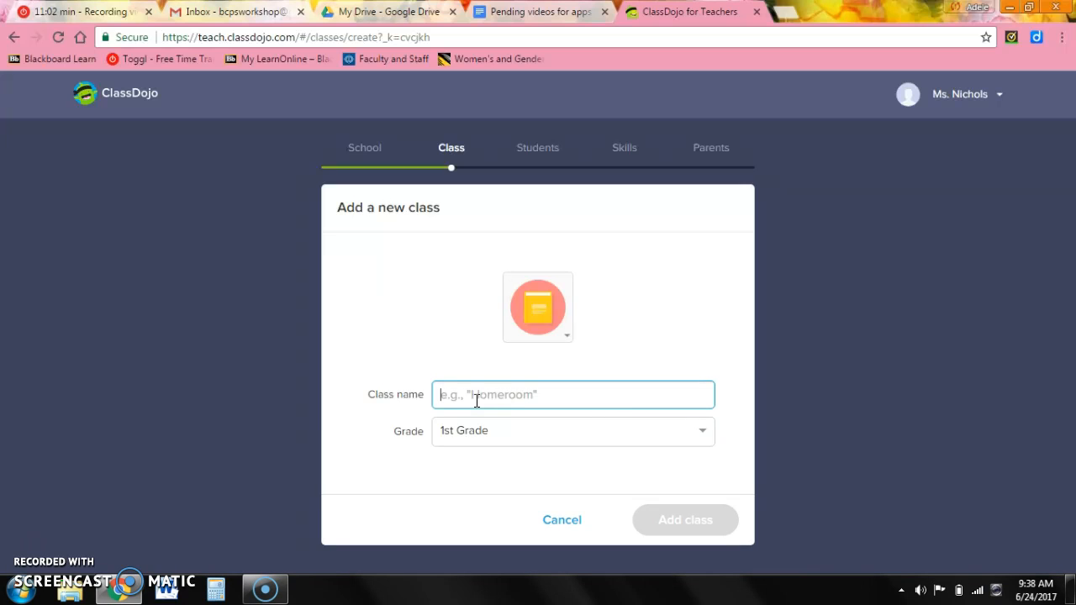
{"action": "type", "text": "Homeroom"}
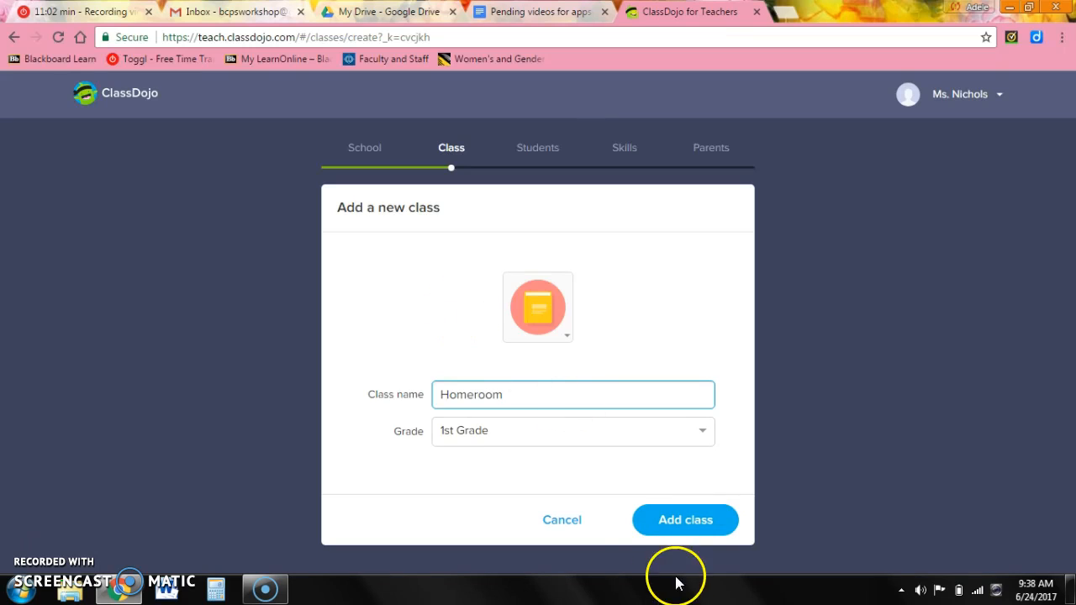
{"action": "left_click", "coordinate": [674, 522]}
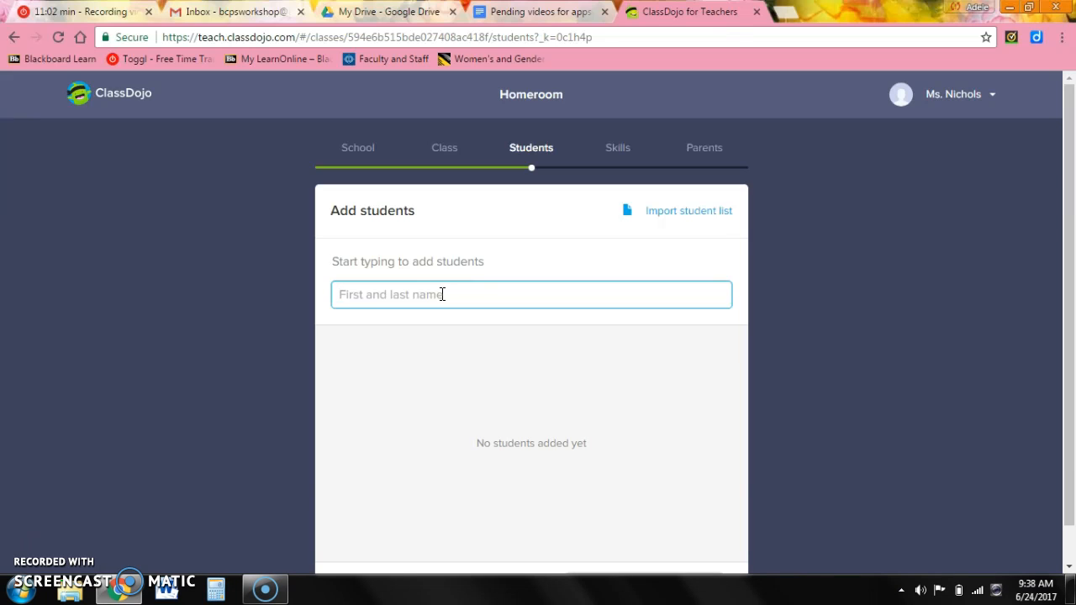
Add the first three students by name to the Homeroom roster.
{"action": "type", "text": "TGi"}
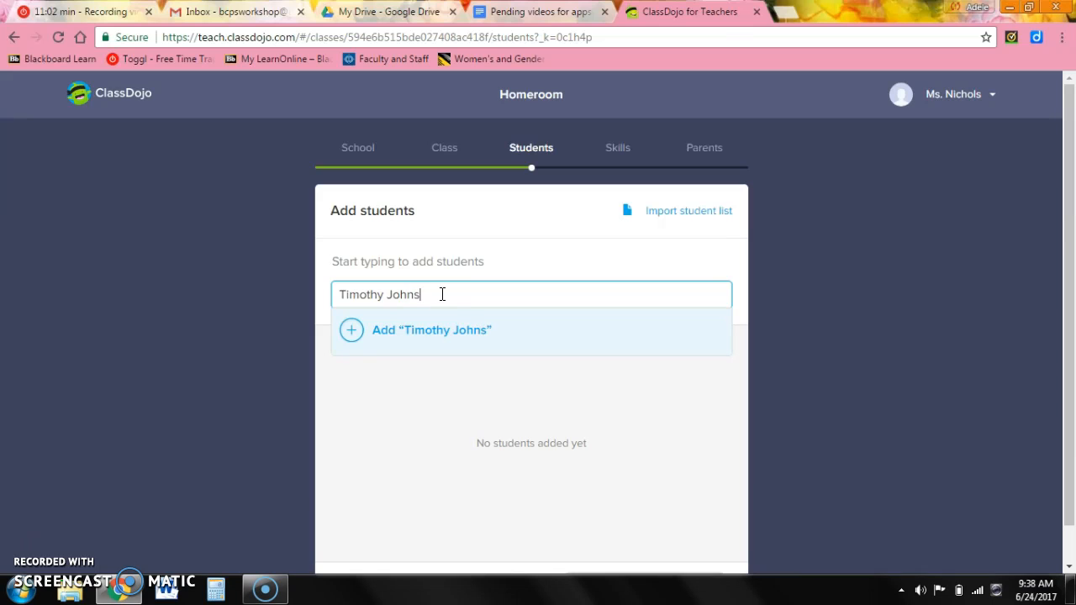
{"action": "left_click", "coordinate": [439, 330]}
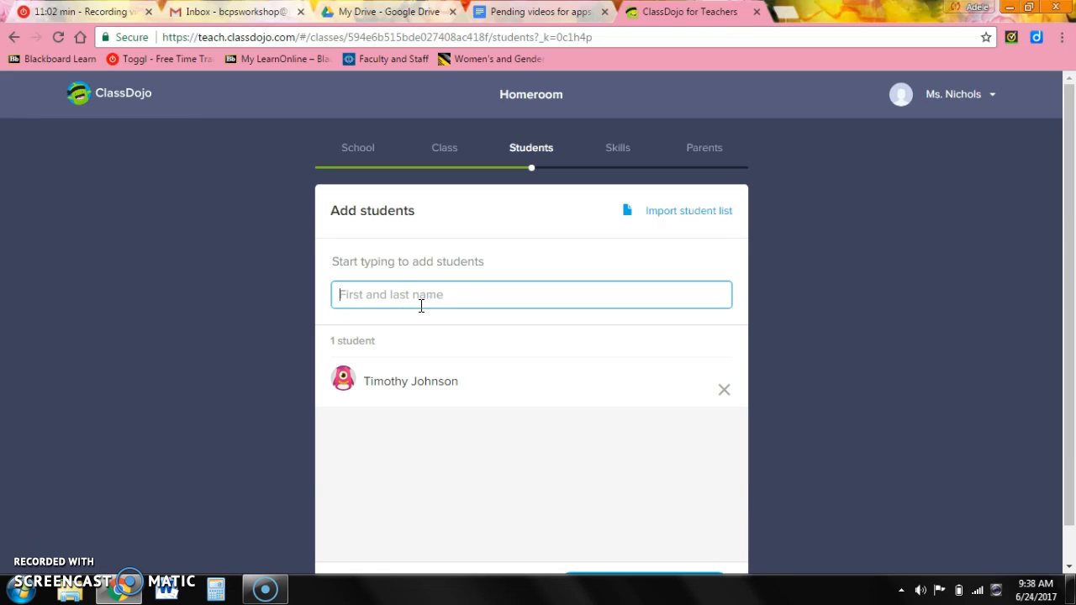
{"action": "left_click", "coordinate": [384, 333]}
{"action": "left_click", "coordinate": [375, 296]}
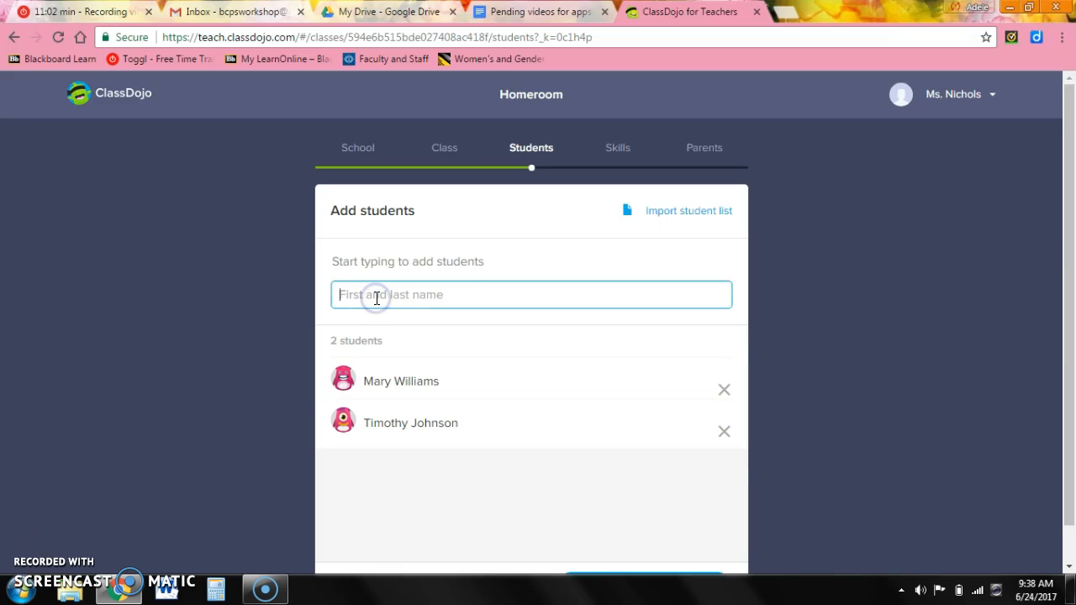
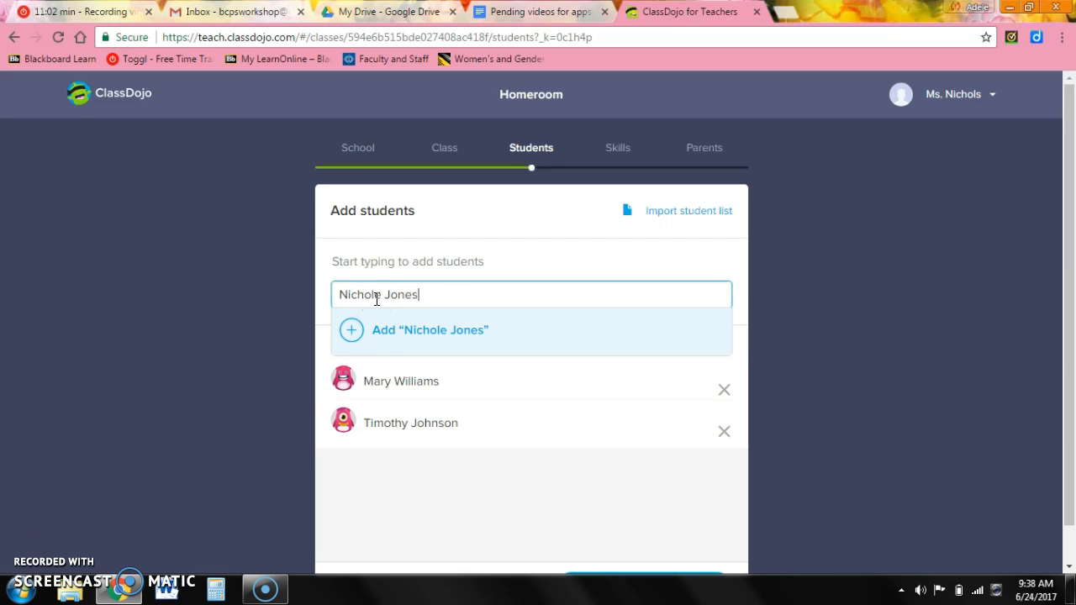
{"action": "left_click", "coordinate": [356, 328]}
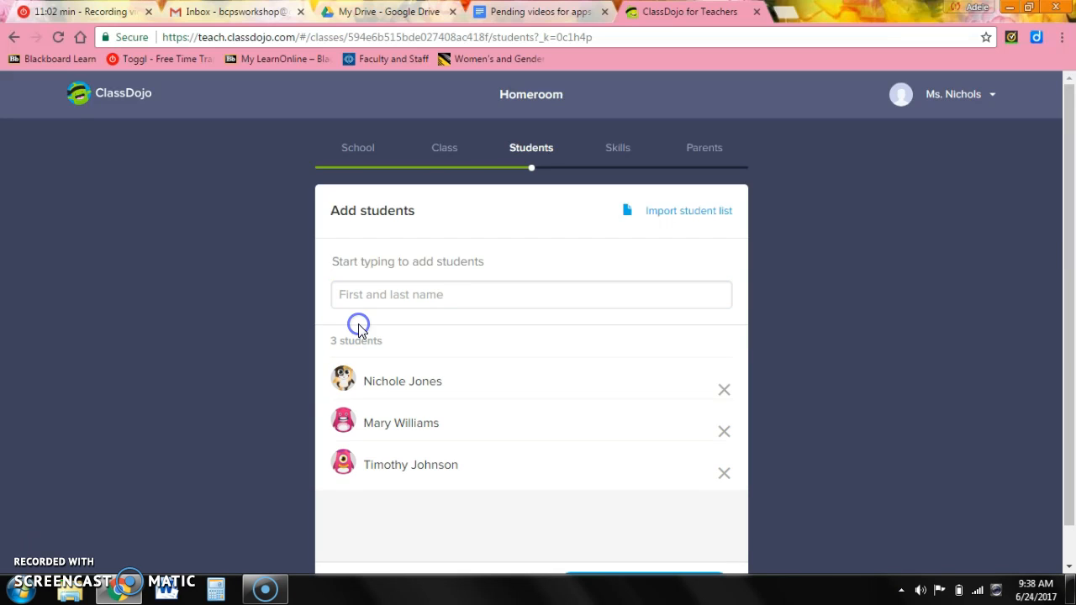
Add the fourth, fifth and sixth students to the roster.
{"action": "left_click", "coordinate": [366, 295]}
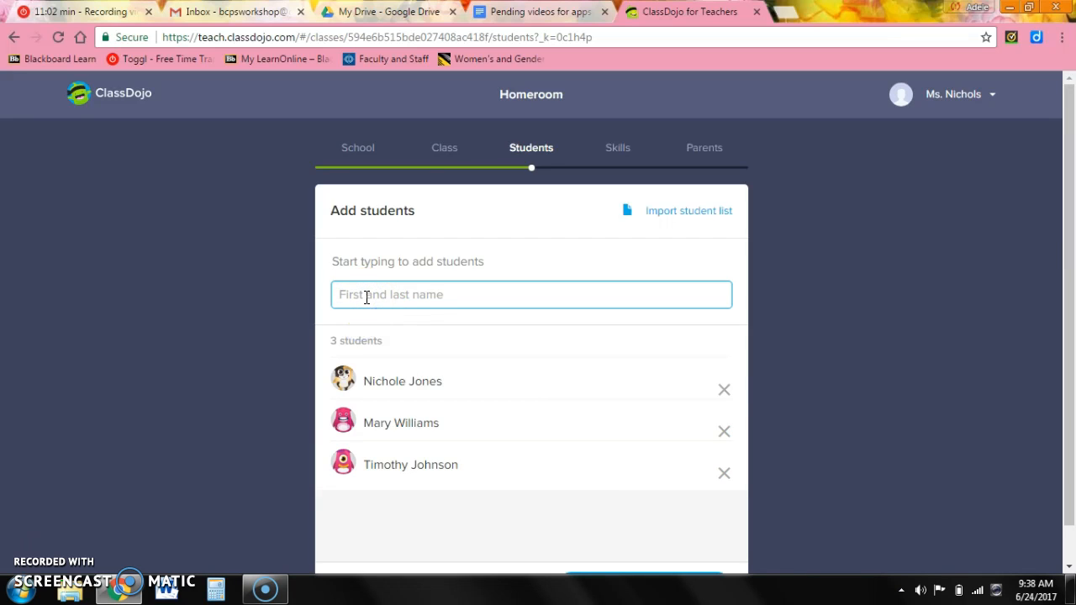
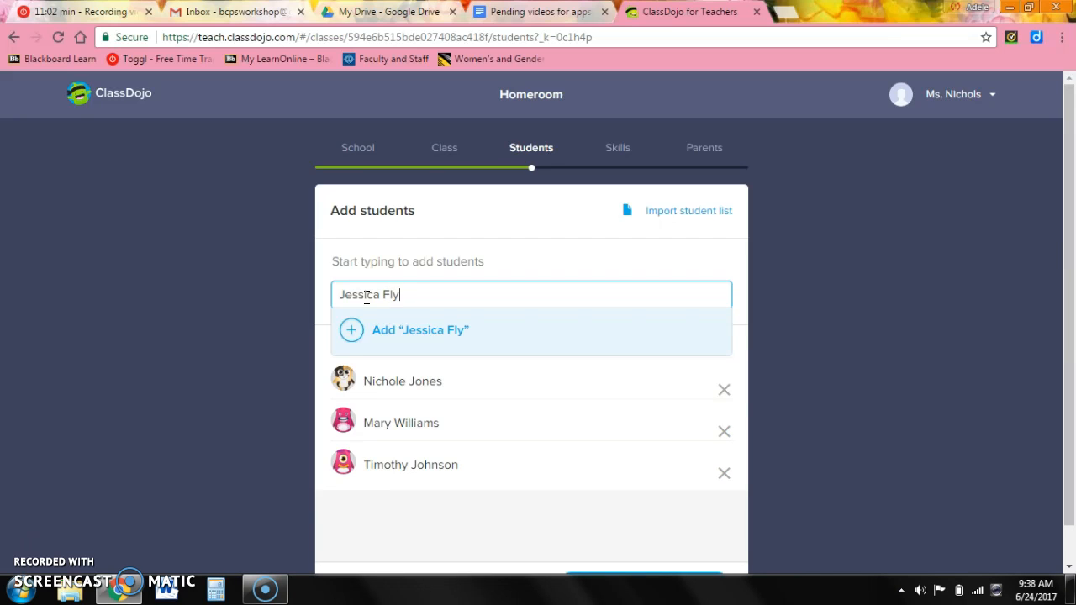
{"action": "type", "text": "nn"}
{"action": "left_click", "coordinate": [384, 328]}
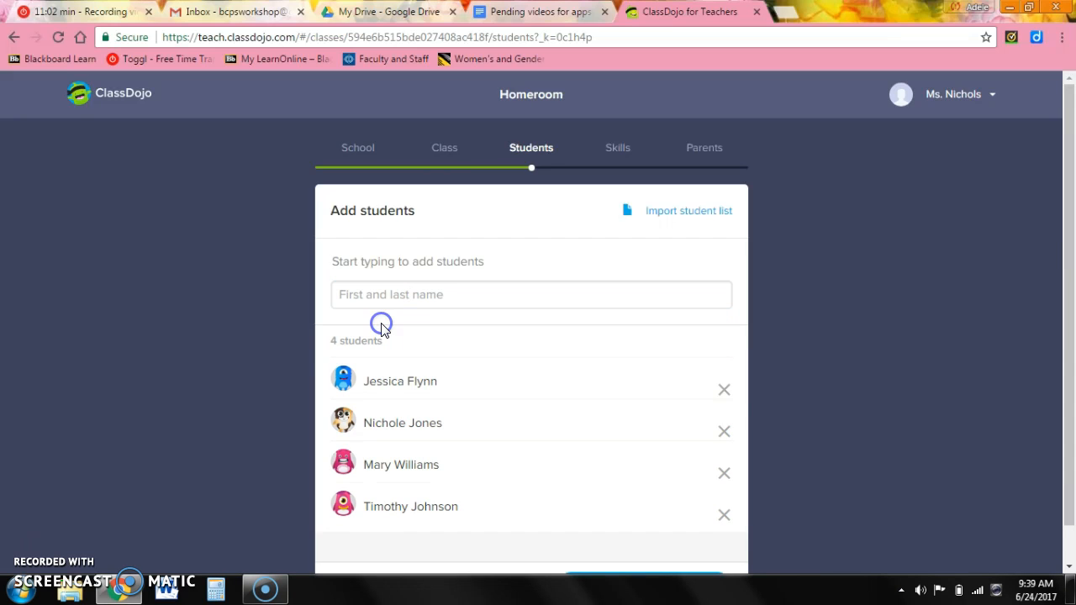
{"action": "left_click", "coordinate": [392, 300]}
{"action": "left_click", "coordinate": [392, 298]}
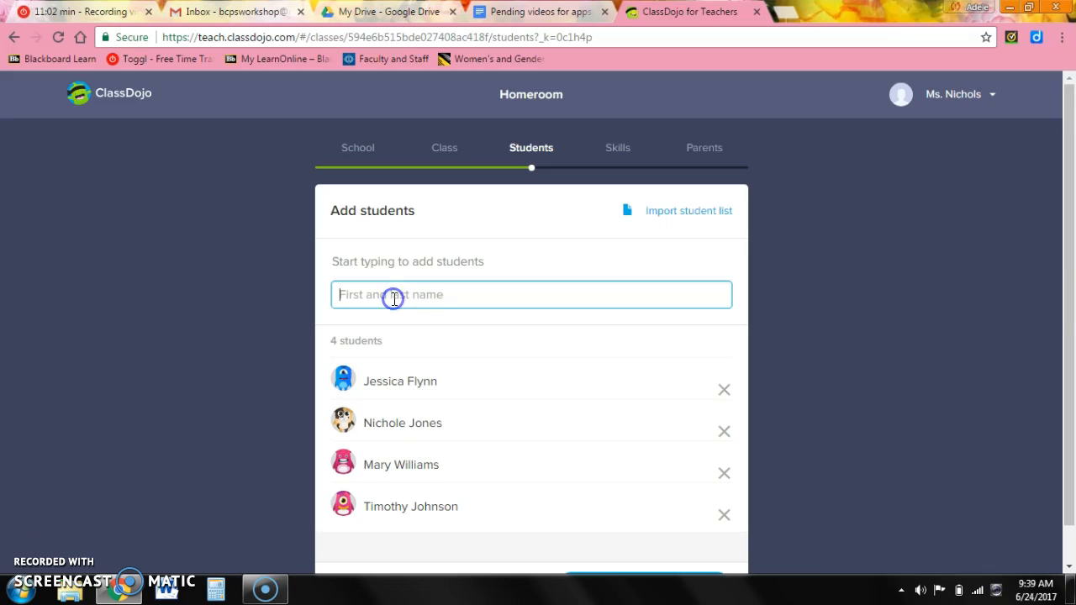
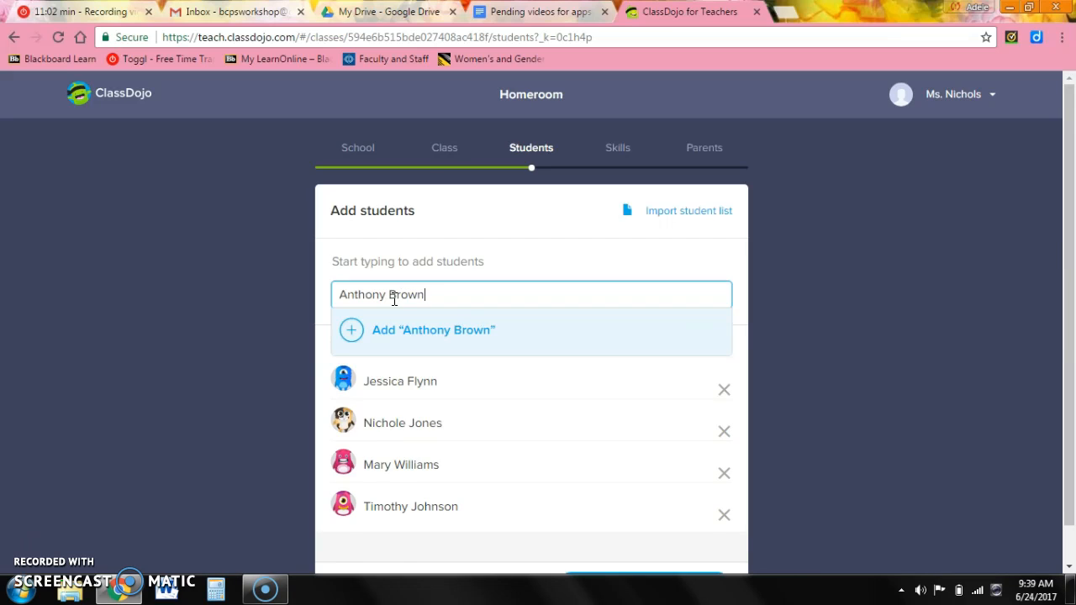
{"action": "key", "text": "Return"}
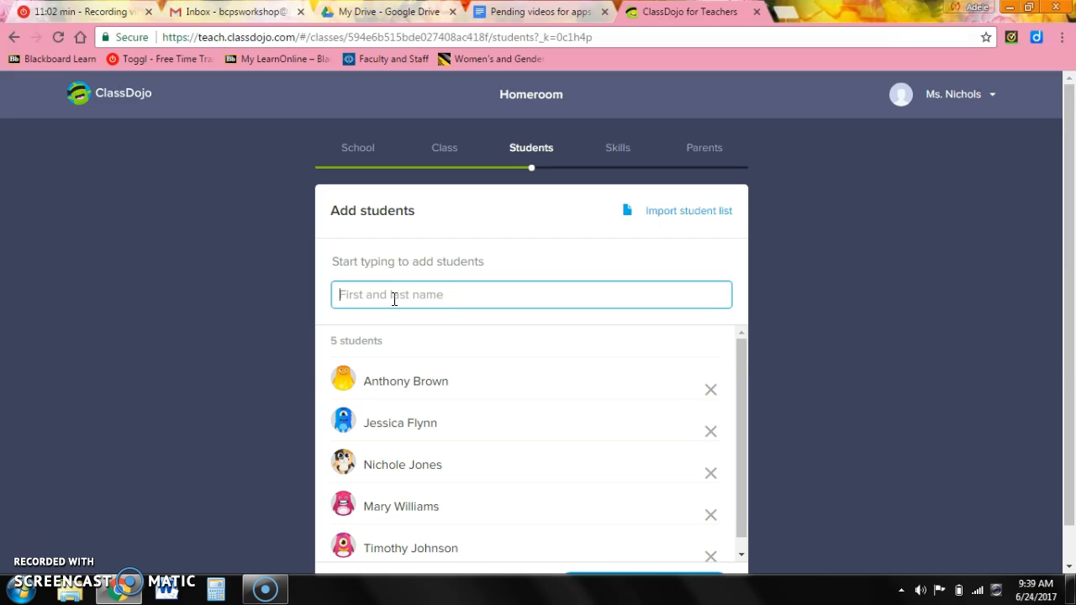
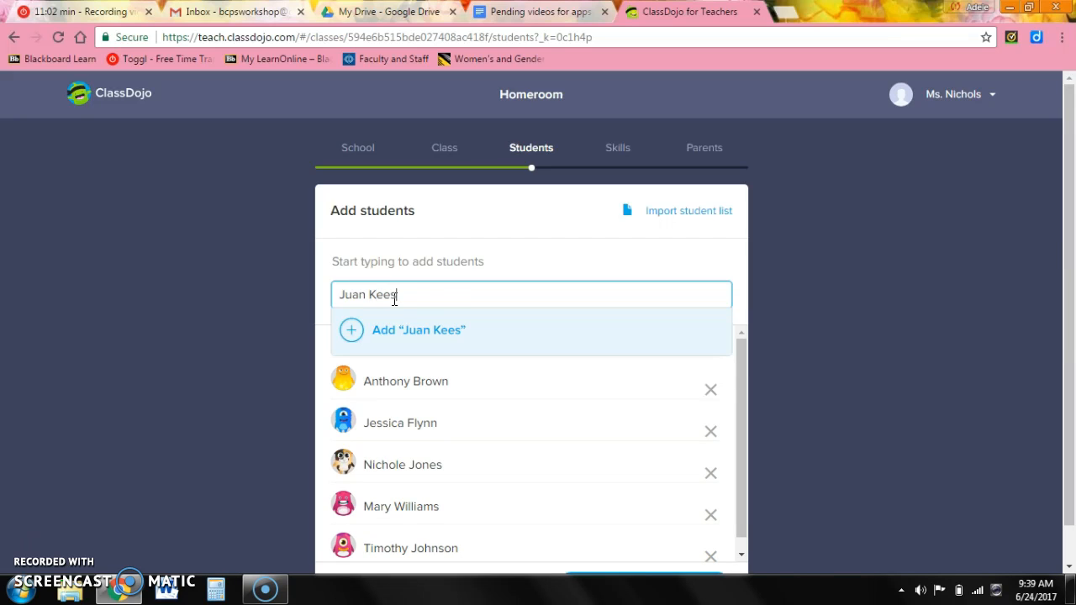
{"action": "key", "text": "Return"}
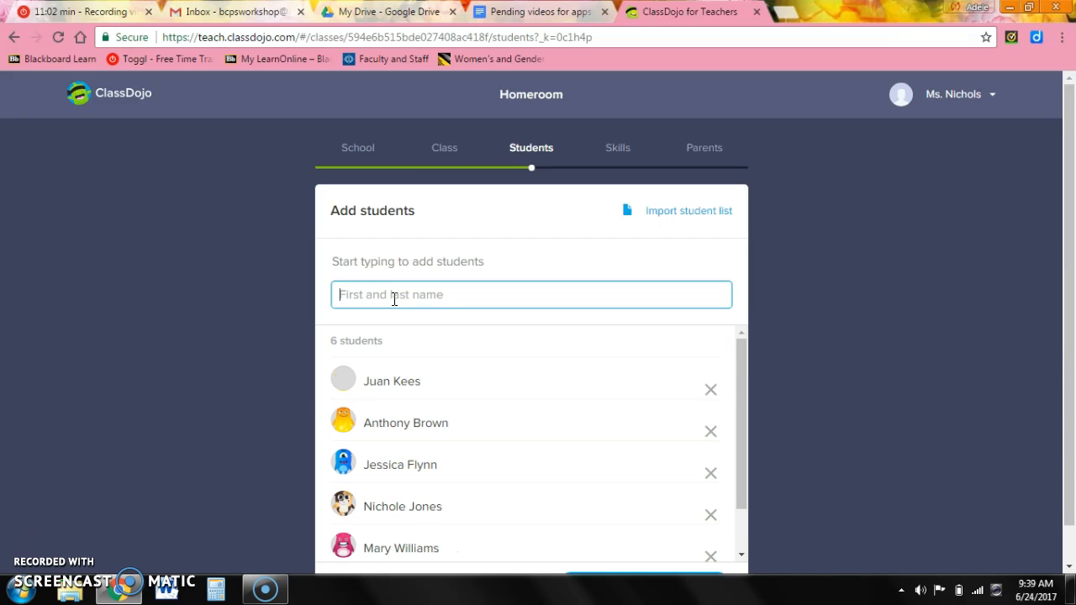
Finish adding students to reach the Customize skills step.
{"action": "left_click", "coordinate": [1065, 294]}
{"action": "left_click_drag", "start_coordinate": [1065, 294], "coordinate": [1068, 432]}
{"action": "left_click", "coordinate": [644, 555]}
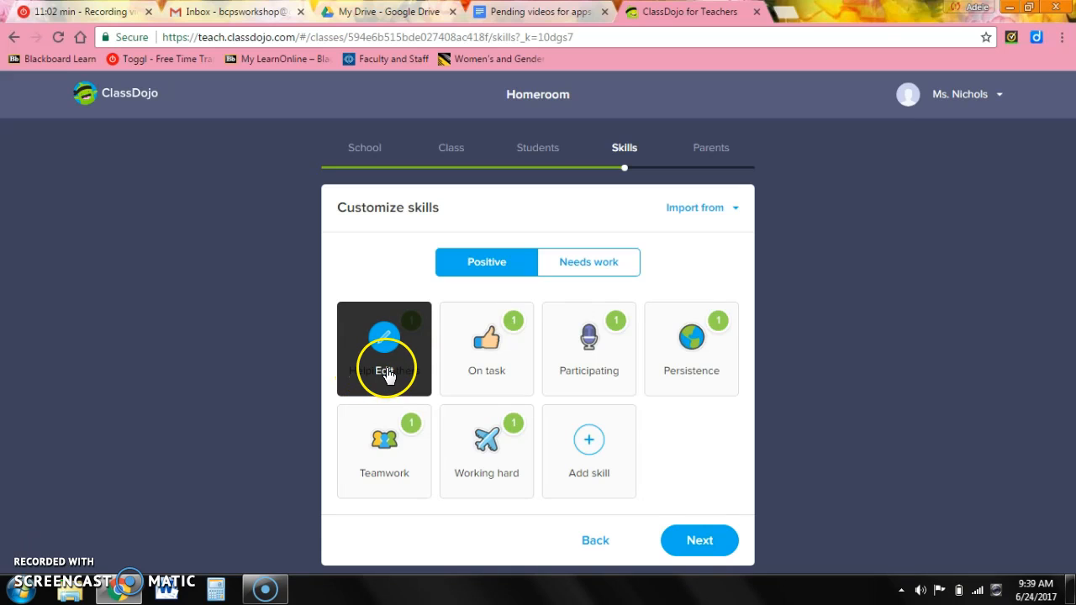
Rename Helping others to 'Including in-text citation' and On task to 'Including name on paper'.
{"action": "left_click", "coordinate": [387, 376]}
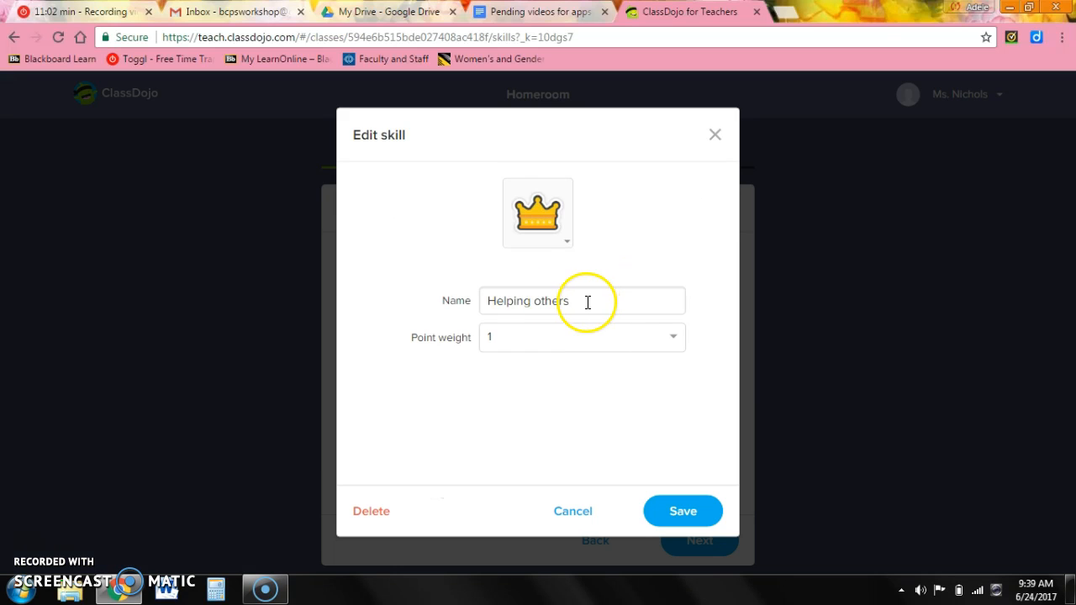
{"action": "left_click_drag", "start_coordinate": [588, 300], "coordinate": [368, 327]}
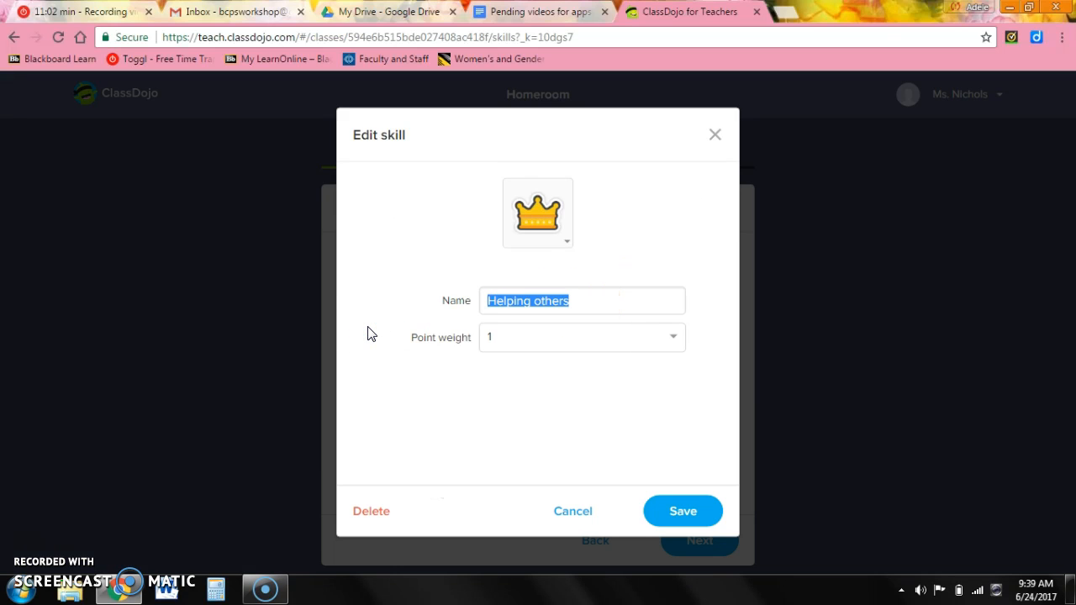
{"action": "type", "text": "Including in-text citation"}
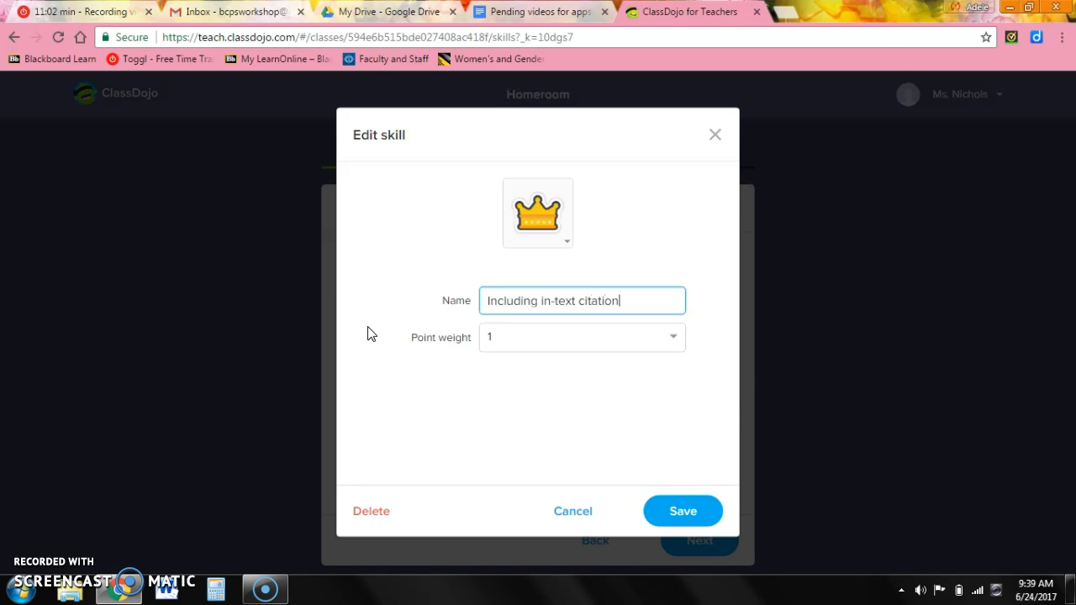
{"action": "left_click", "coordinate": [677, 511]}
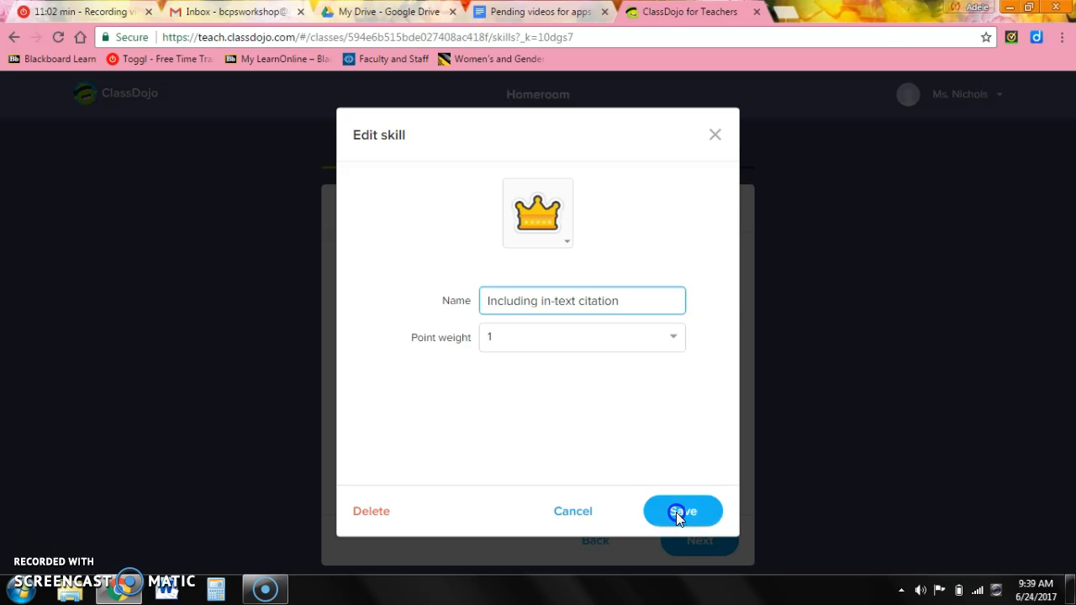
{"action": "left_click", "coordinate": [495, 372]}
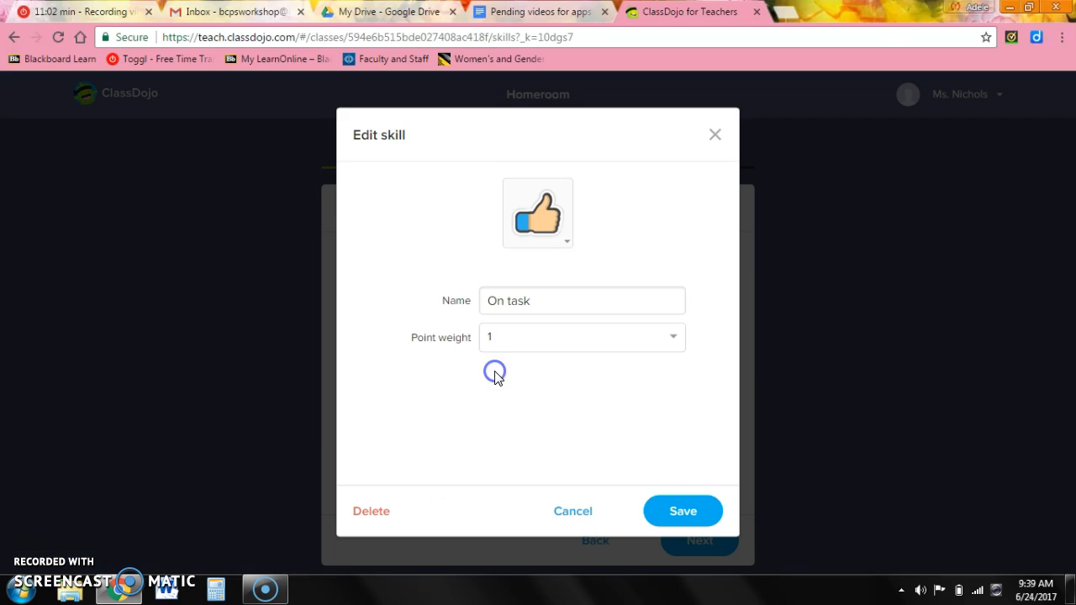
{"action": "left_click_drag", "start_coordinate": [557, 301], "coordinate": [434, 273]}
{"action": "type", "text": "Including name on paper"}
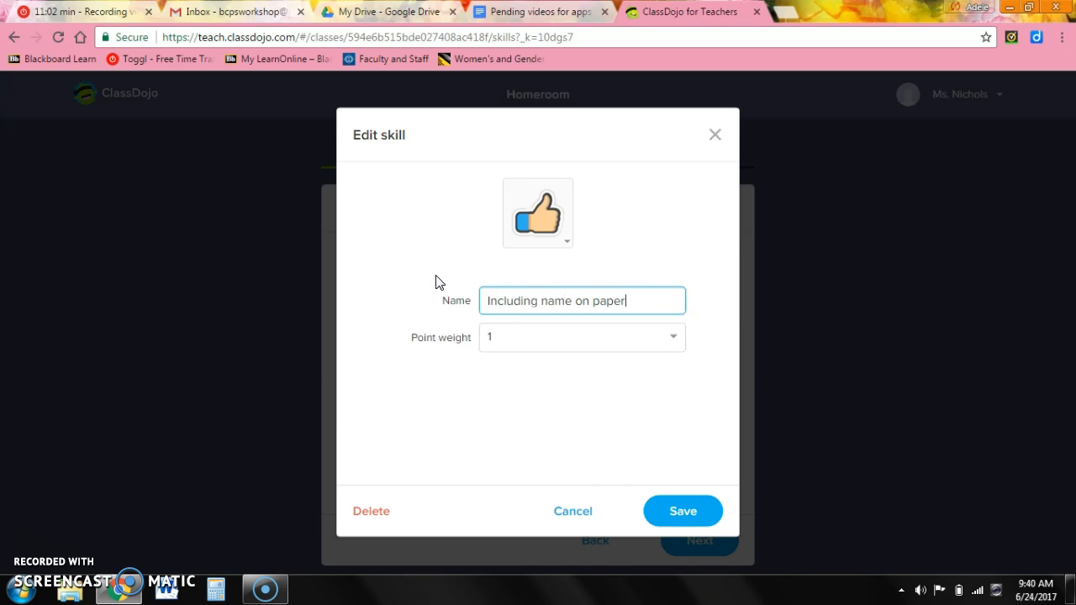
{"action": "left_click", "coordinate": [669, 508]}
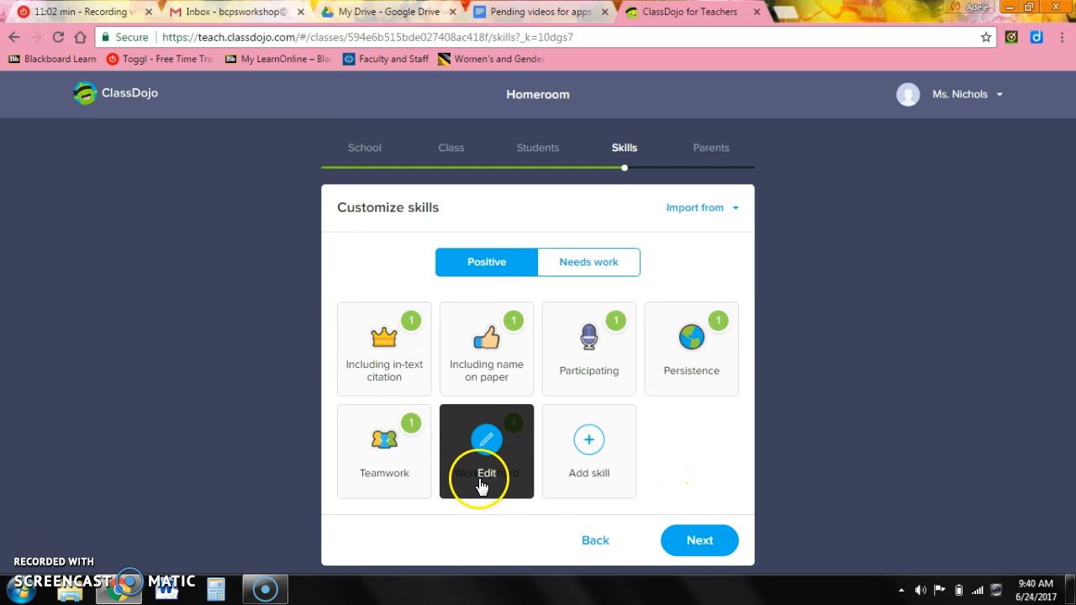
Rename 'Including in-text citation' to 'use descriptive words', then show the Needs work skills.
{"action": "left_click", "coordinate": [380, 363]}
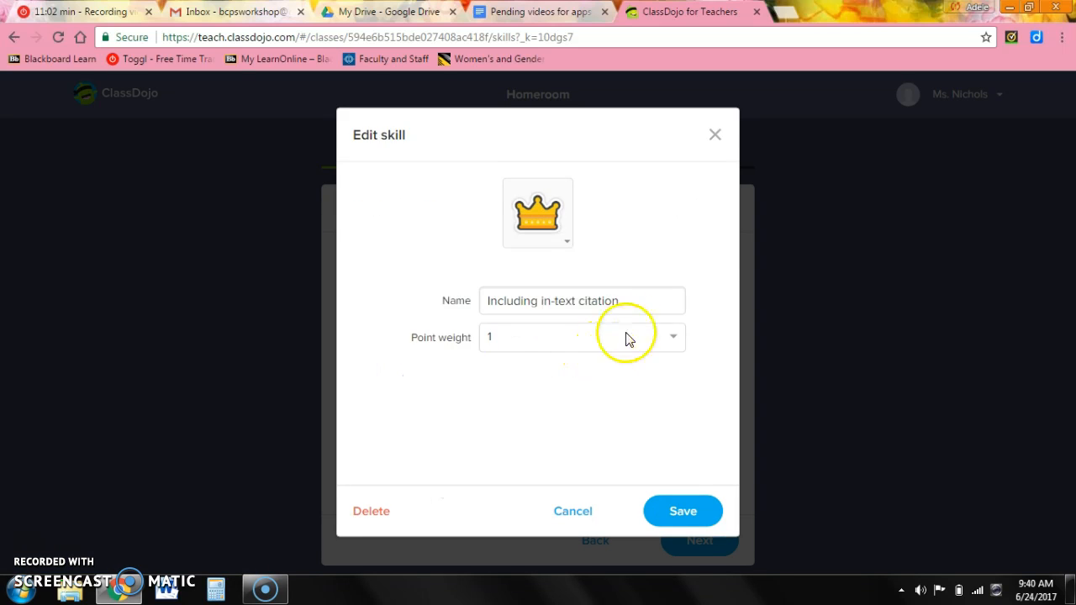
{"action": "left_click_drag", "start_coordinate": [633, 300], "coordinate": [377, 308]}
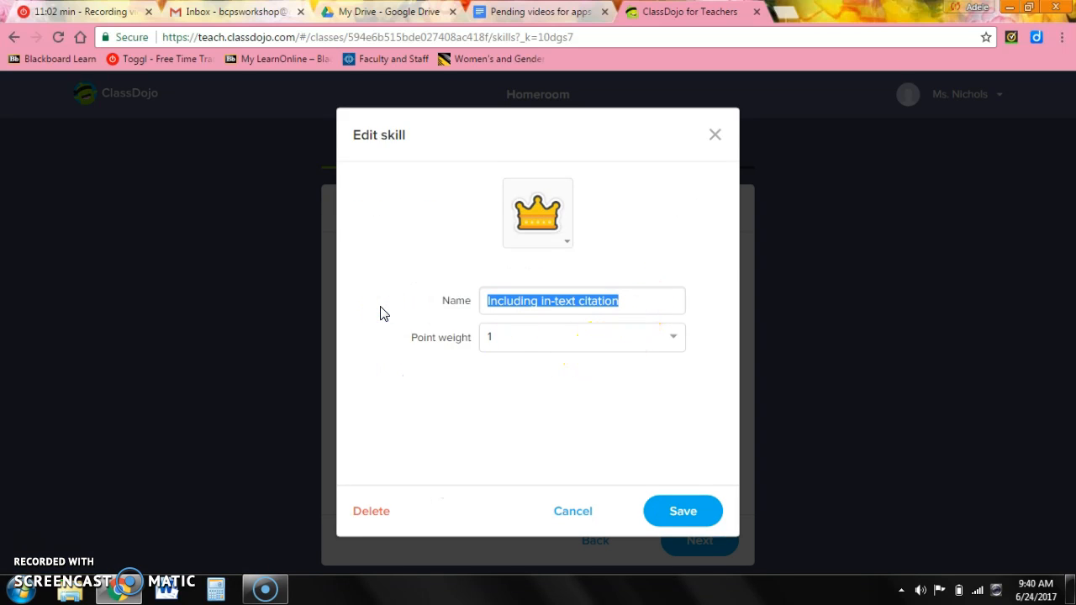
{"action": "type", "text": "use de"}
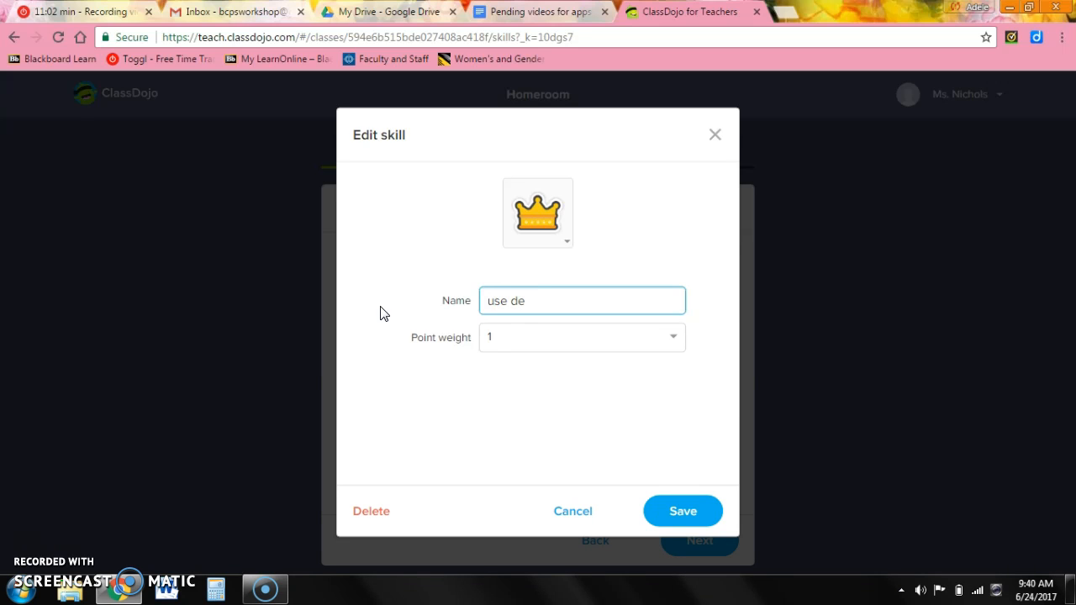
{"action": "type", "text": "scriptive words"}
{"action": "left_click", "coordinate": [681, 513]}
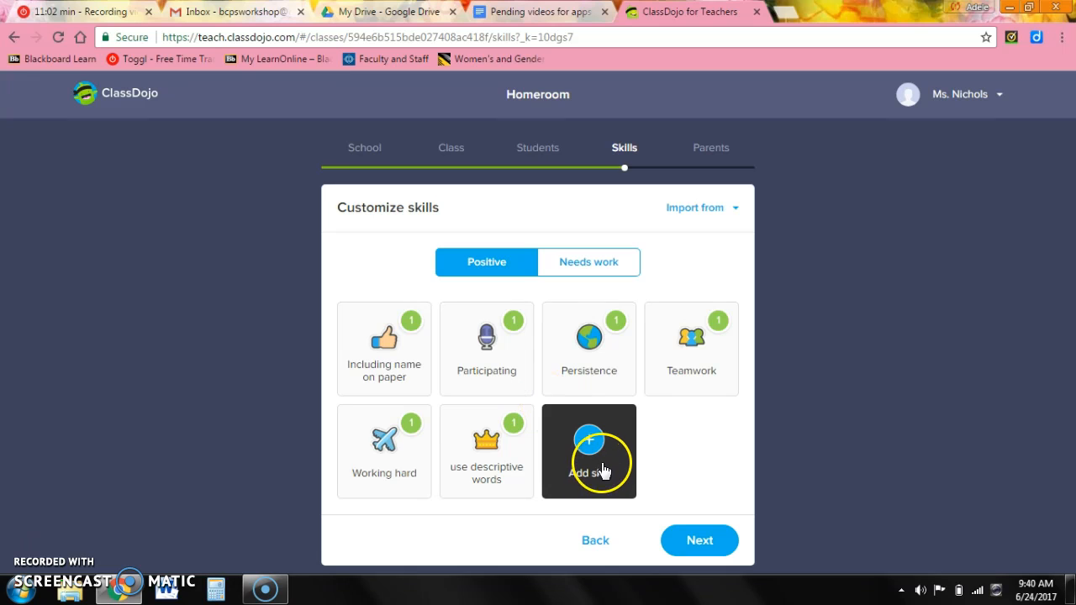
{"action": "left_click", "coordinate": [573, 263]}
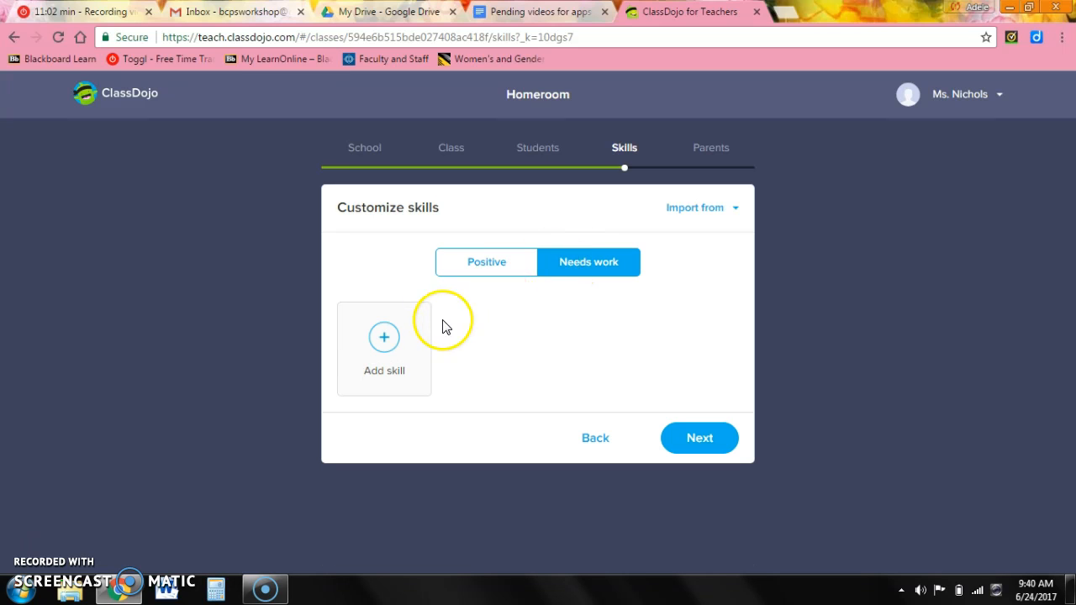
Add an 'off task' needs-work skill worth -1.
{"action": "left_click", "coordinate": [385, 340]}
{"action": "left_click", "coordinate": [522, 300]}
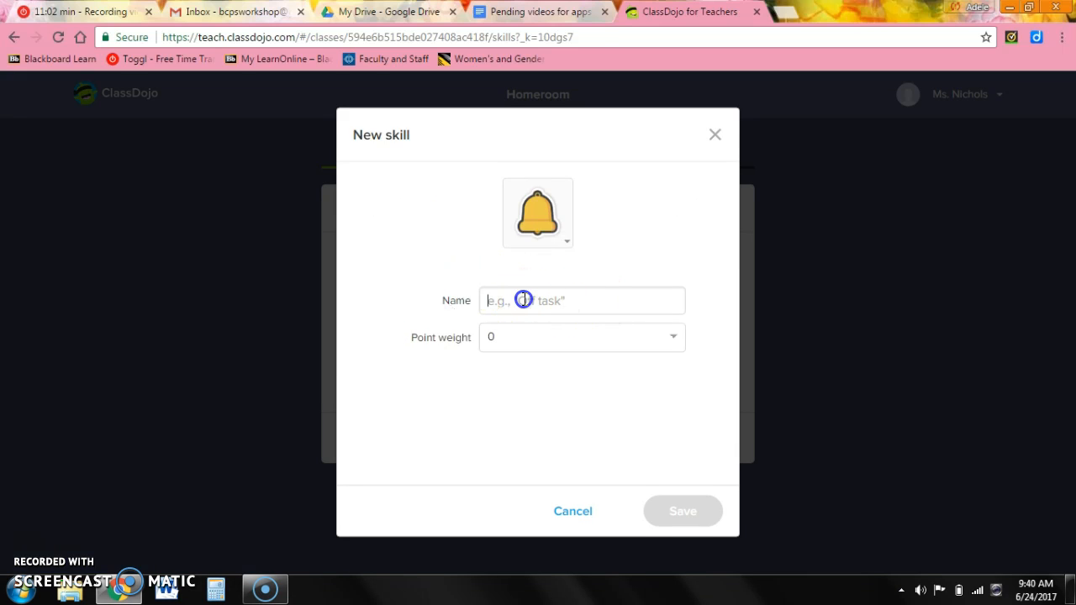
{"action": "type", "text": "off task"}
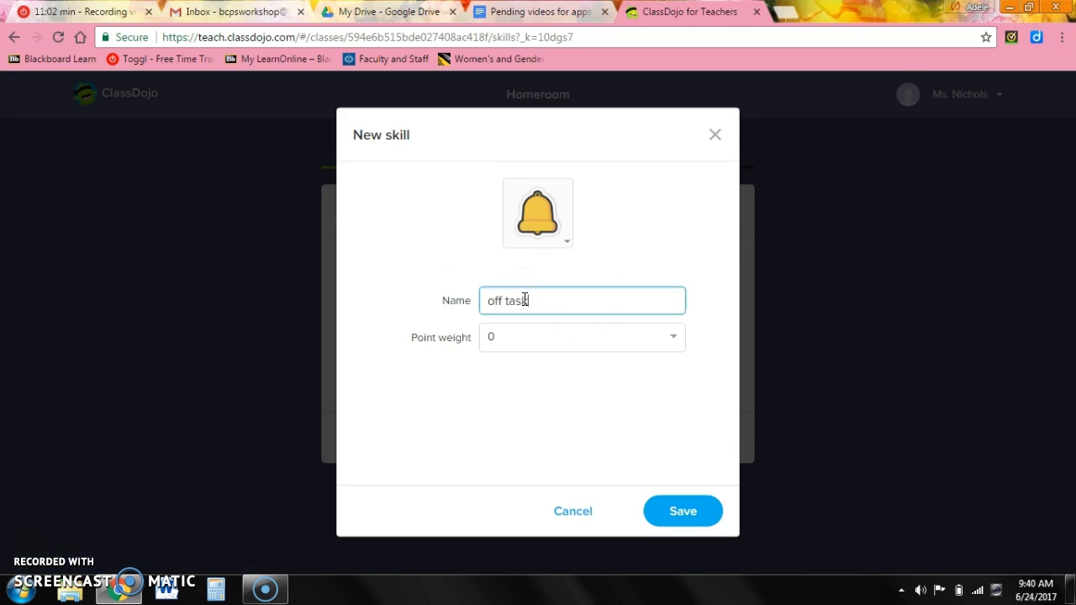
{"action": "left_click", "coordinate": [570, 340]}
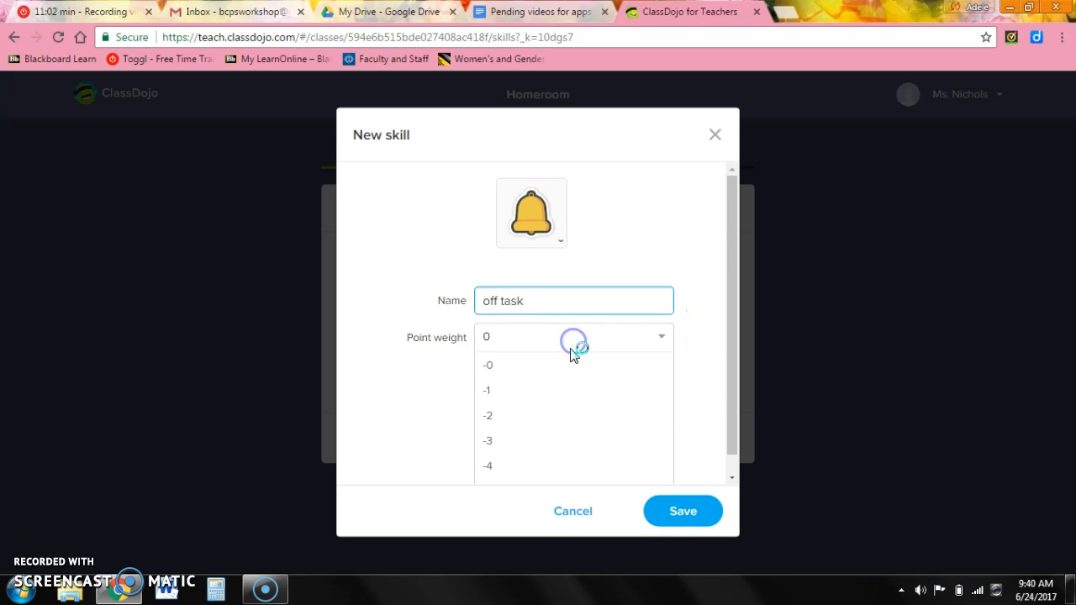
{"action": "left_click", "coordinate": [565, 390]}
{"action": "left_click", "coordinate": [681, 510]}
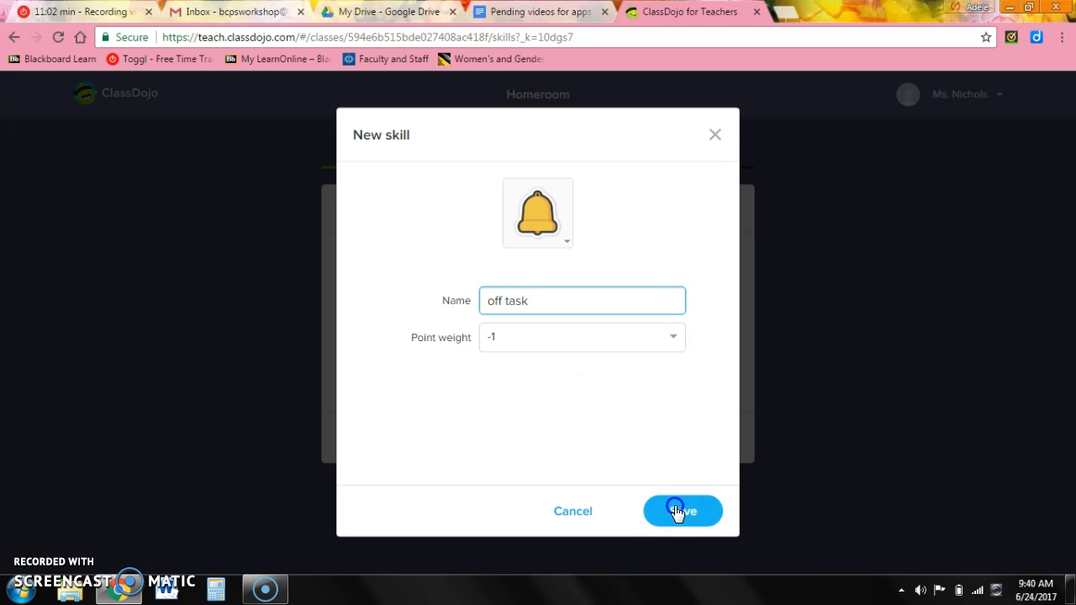
Add a 'needs to include name on paper' needs-work skill worth -1.
{"action": "left_click", "coordinate": [508, 341]}
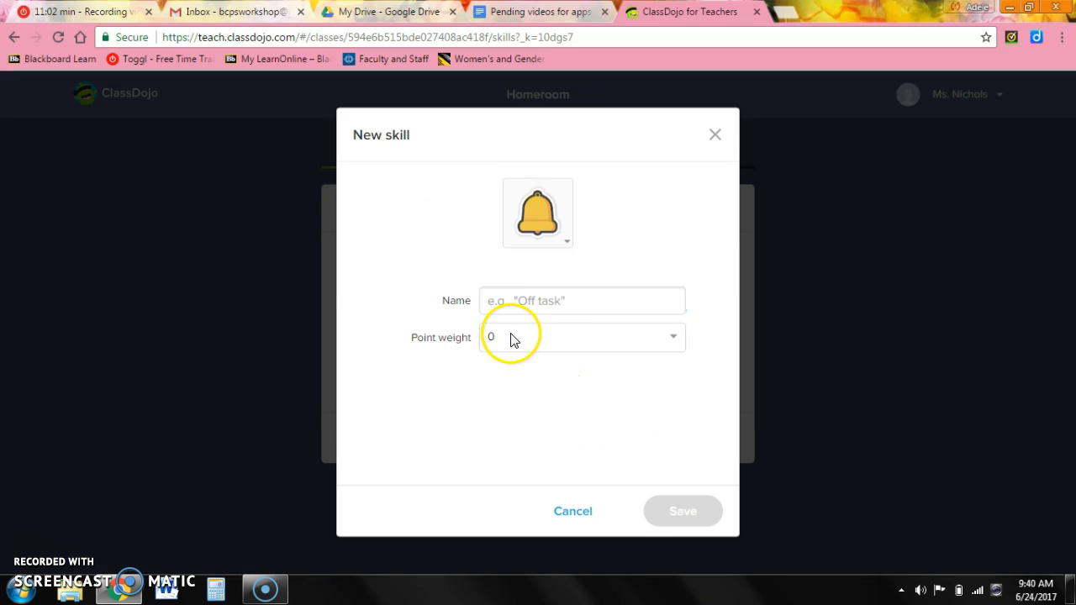
{"action": "left_click", "coordinate": [503, 296]}
{"action": "type", "text": "in"}
{"action": "key", "text": "BackSpace"}
{"action": "key", "text": "BackSpace"}
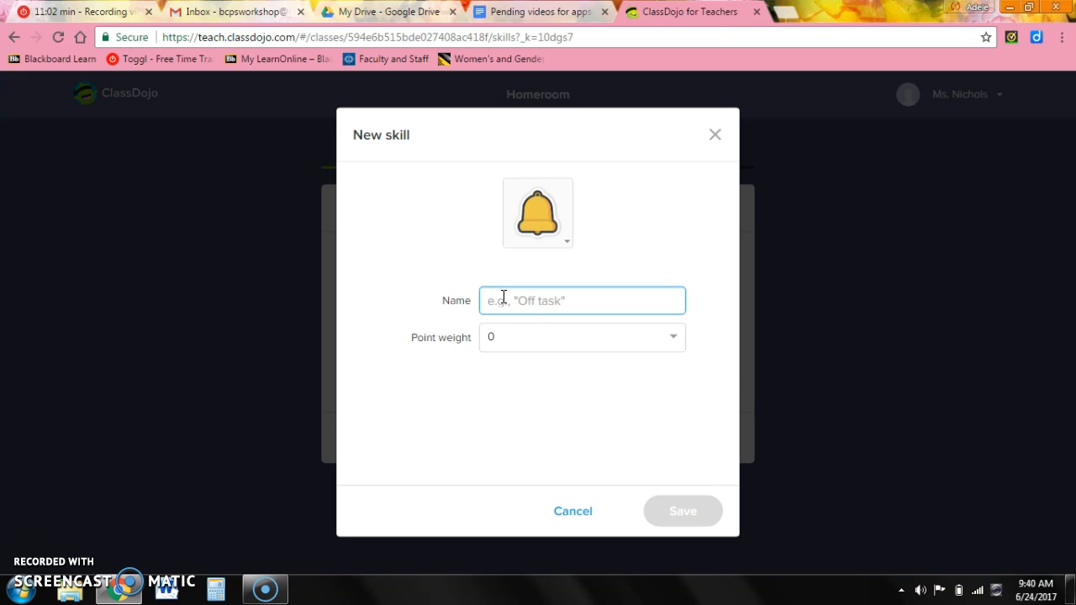
{"action": "type", "text": "needs to include na"}
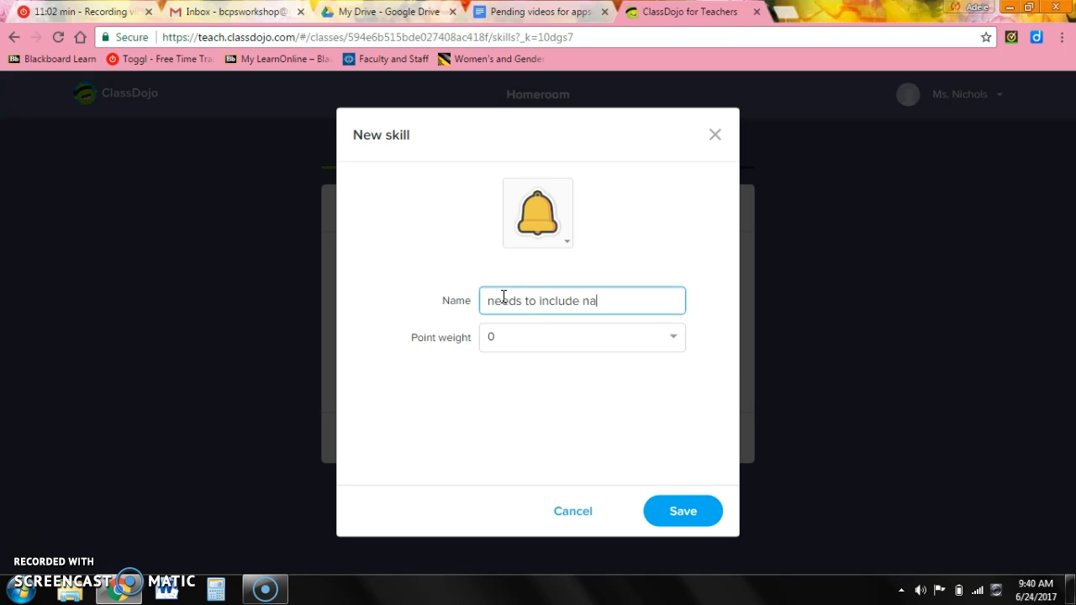
{"action": "type", "text": "me on paper"}
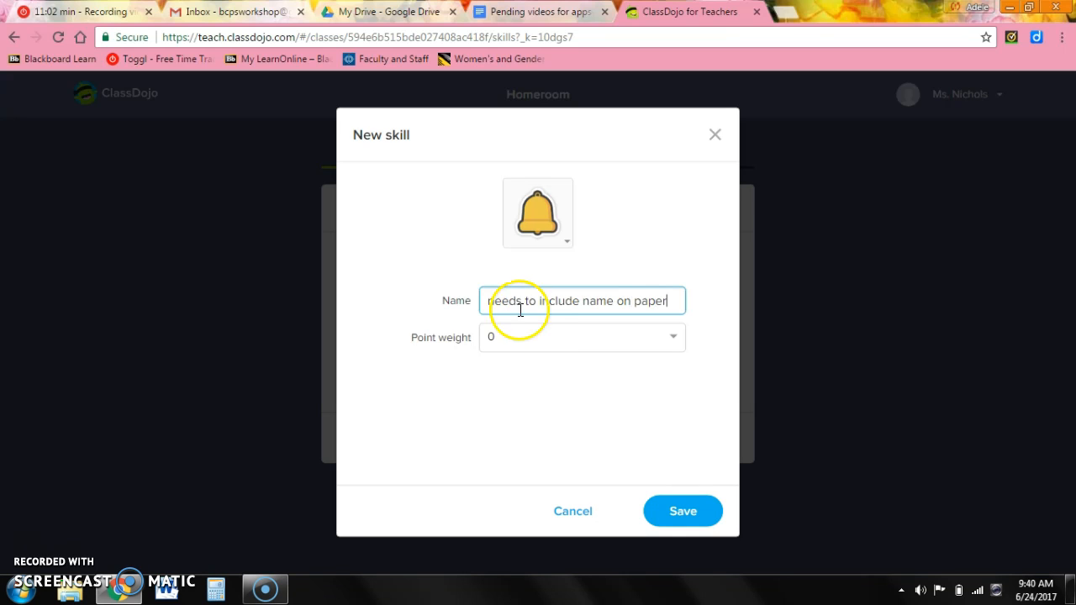
{"action": "left_click", "coordinate": [539, 337]}
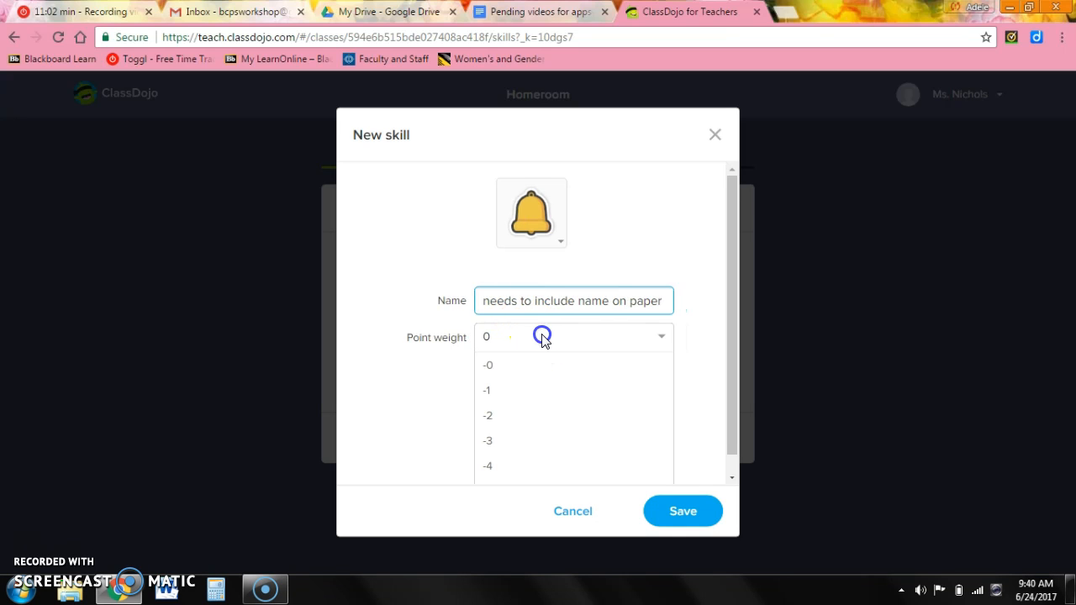
{"action": "left_click", "coordinate": [547, 390]}
{"action": "left_click", "coordinate": [679, 509]}
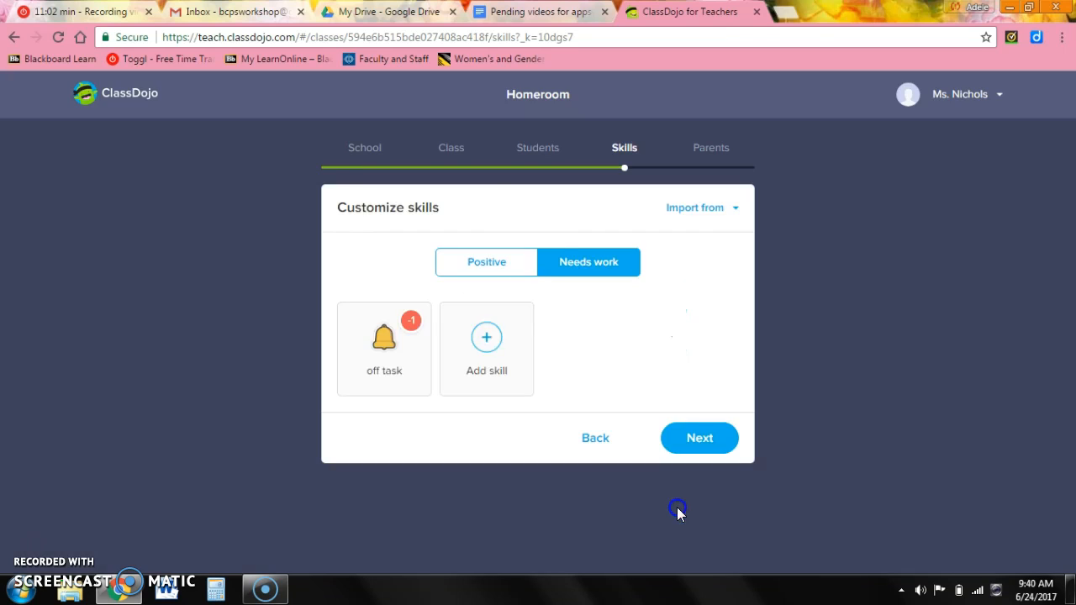
Add a 'finish classwork' needs-work skill worth -1.
{"action": "left_click", "coordinate": [574, 326]}
{"action": "left_click", "coordinate": [540, 301]}
{"action": "type", "text": "finish classwork"}
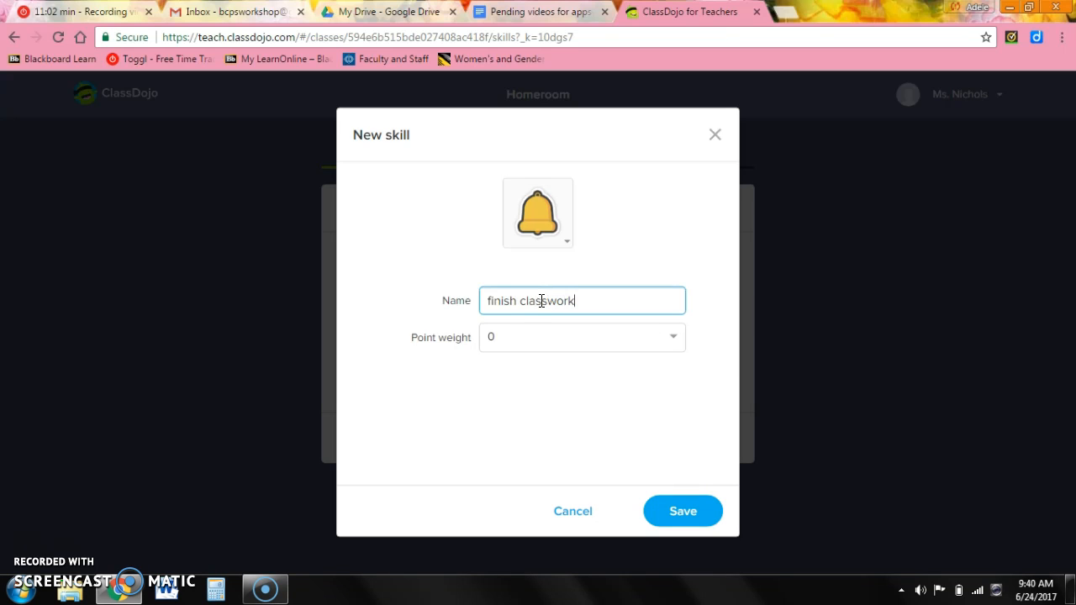
{"action": "left_click", "coordinate": [557, 340]}
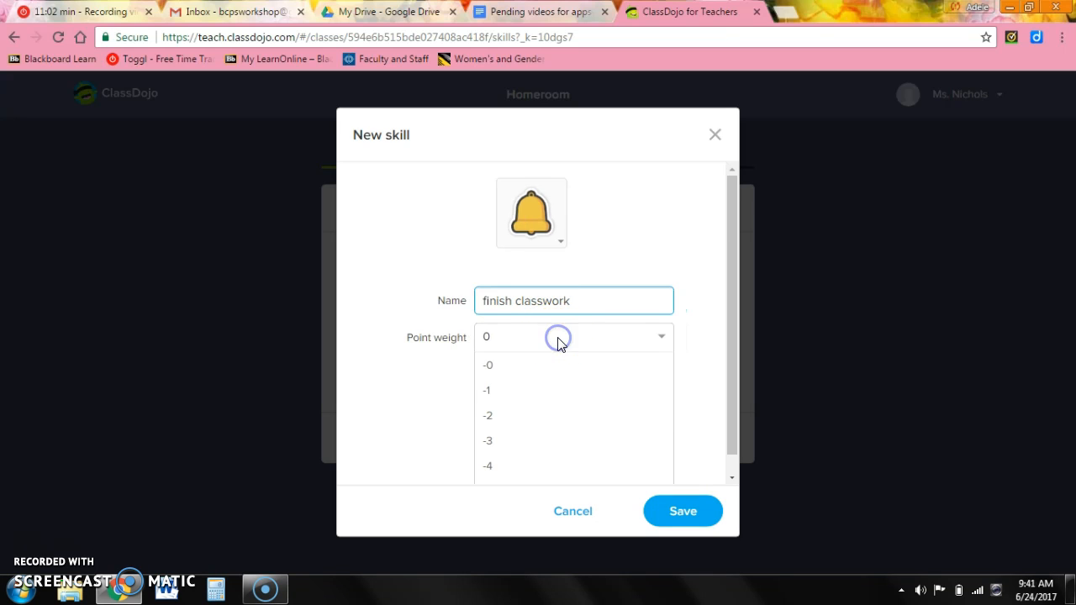
{"action": "left_click", "coordinate": [584, 390]}
{"action": "left_click", "coordinate": [605, 305]}
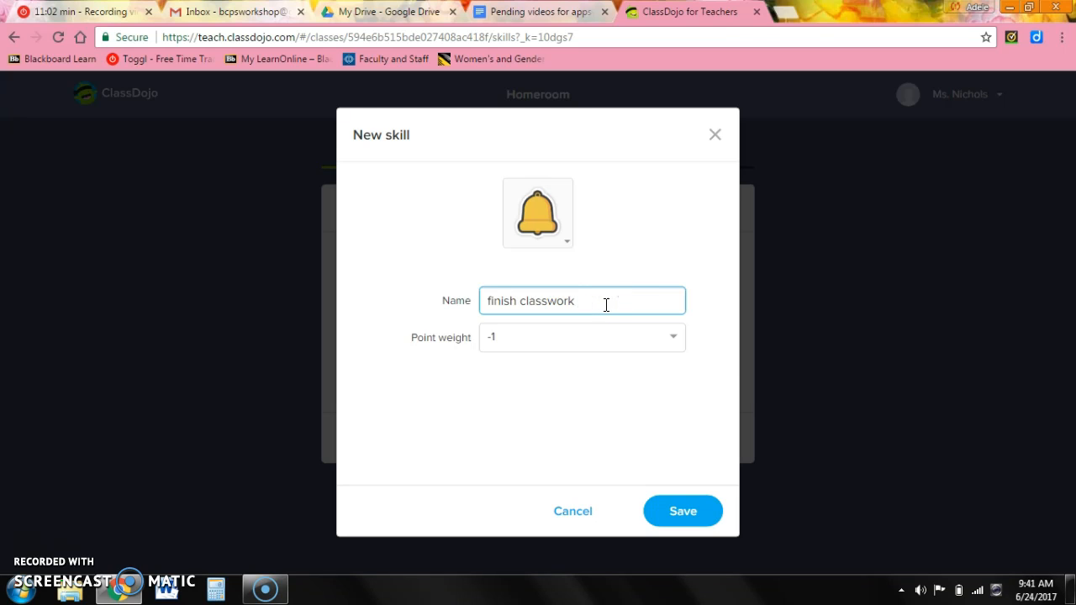
{"action": "left_click", "coordinate": [680, 510]}
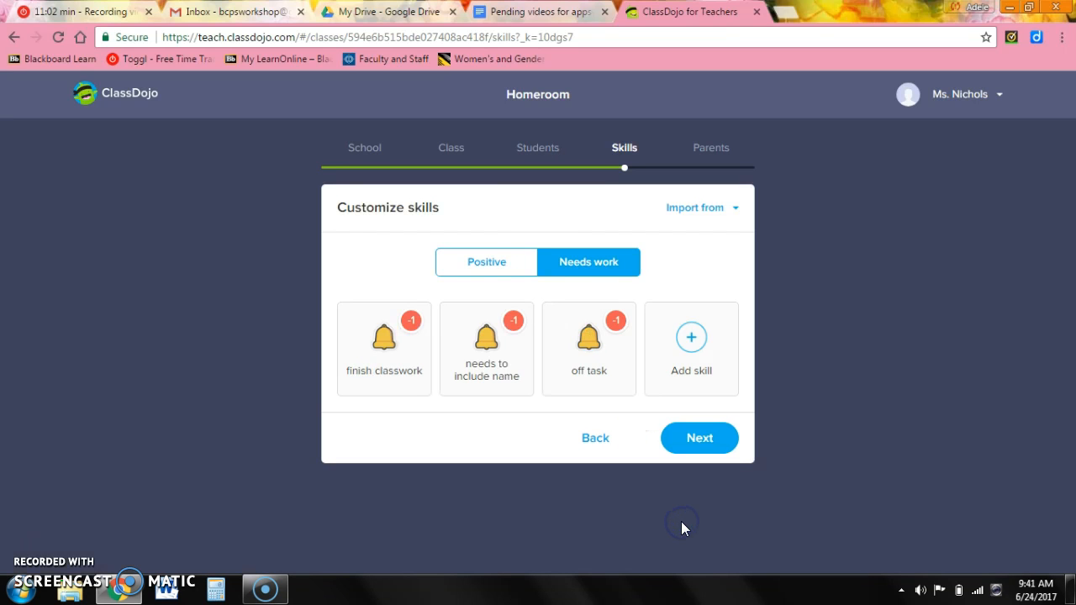
Continue to the Parents step and open the downloaded 7-page Homeroom invites PDF.
{"action": "left_click", "coordinate": [701, 440]}
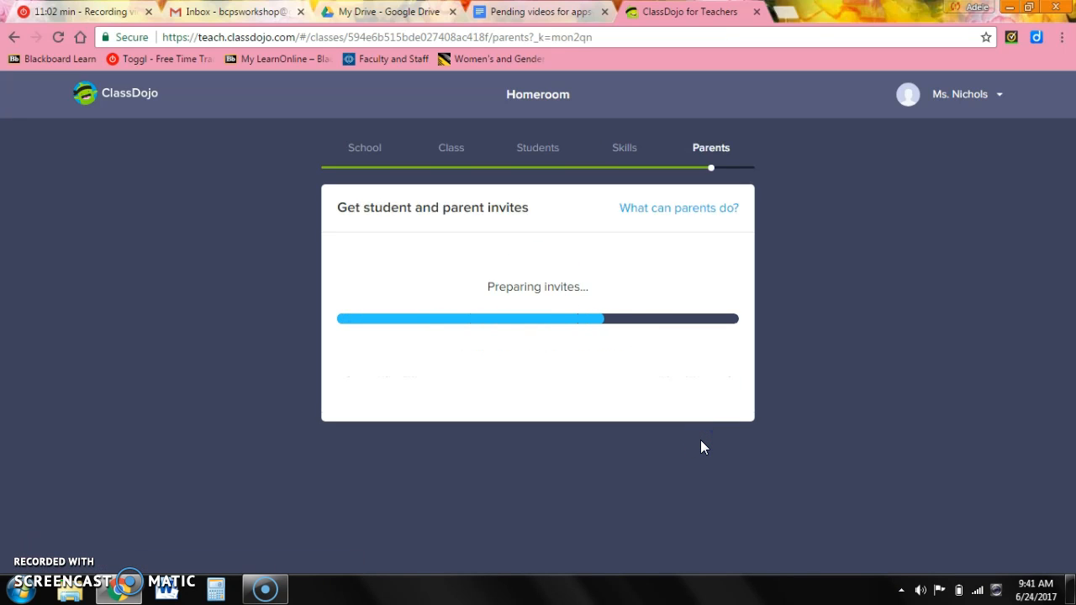
{"action": "left_click", "coordinate": [687, 437]}
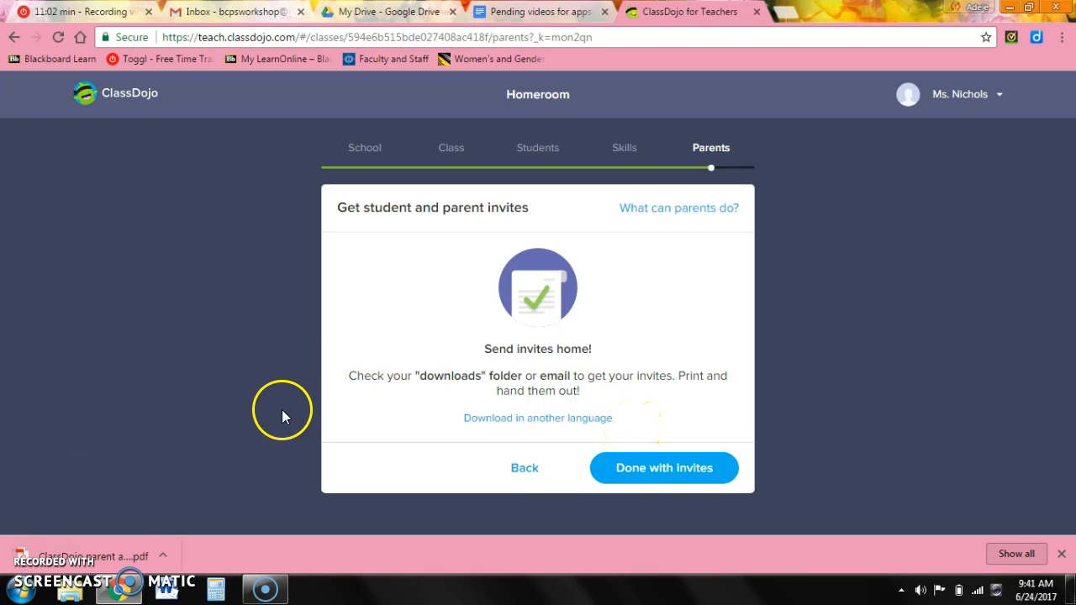
{"action": "left_click", "coordinate": [119, 566]}
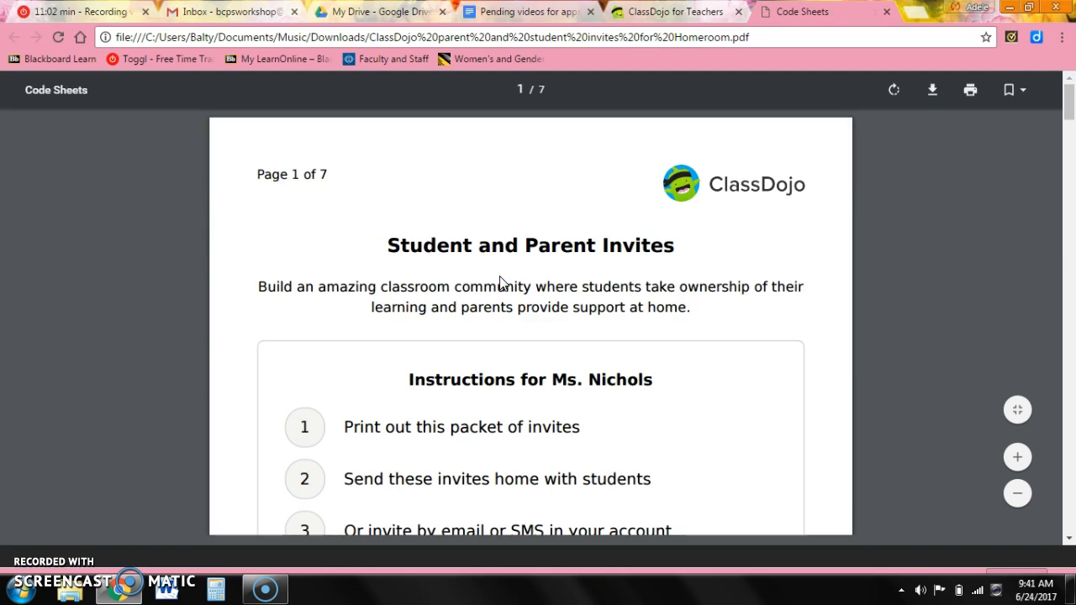
Review each student's parent and student invite codes in the PDF, then return to ClassDojo and finish invites.
{"action": "left_click_drag", "start_coordinate": [1068, 113], "coordinate": [1070, 200]}
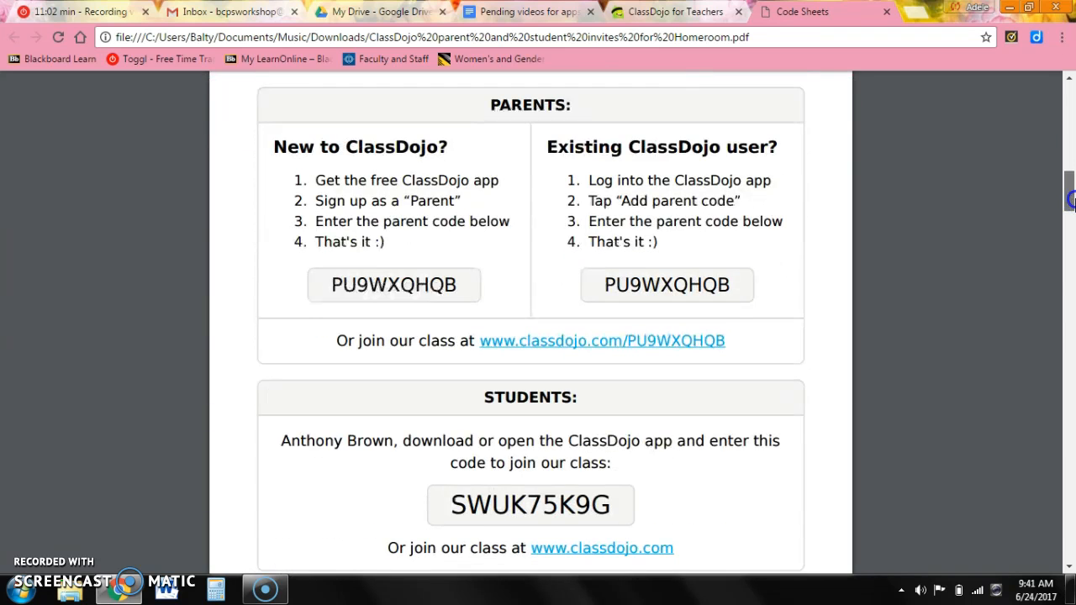
{"action": "left_click_drag", "start_coordinate": [1070, 200], "coordinate": [896, 98]}
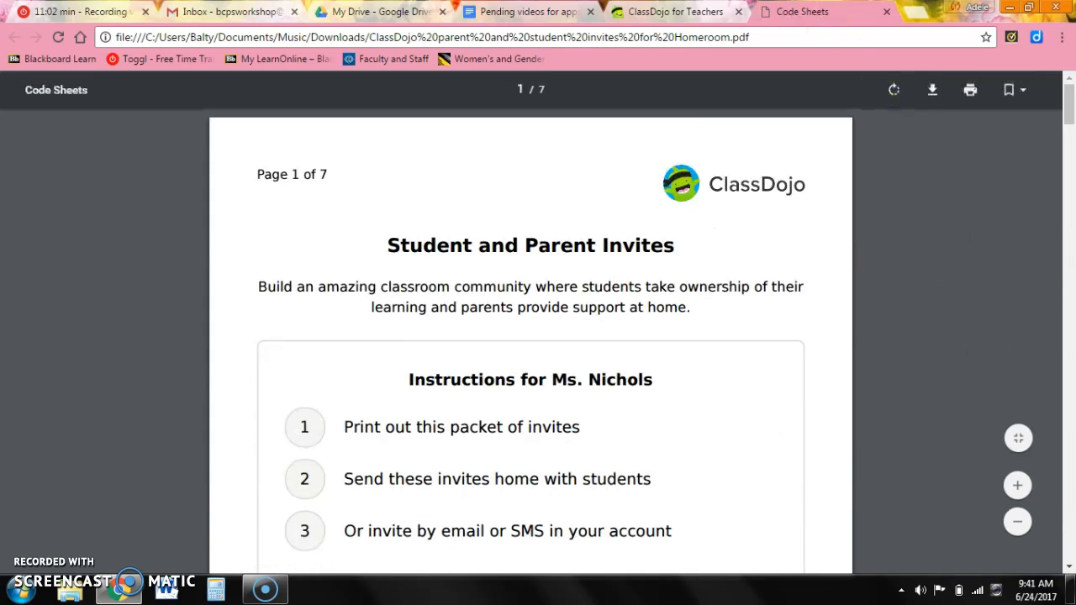
{"action": "key", "text": "ctrl+shift+Tab"}
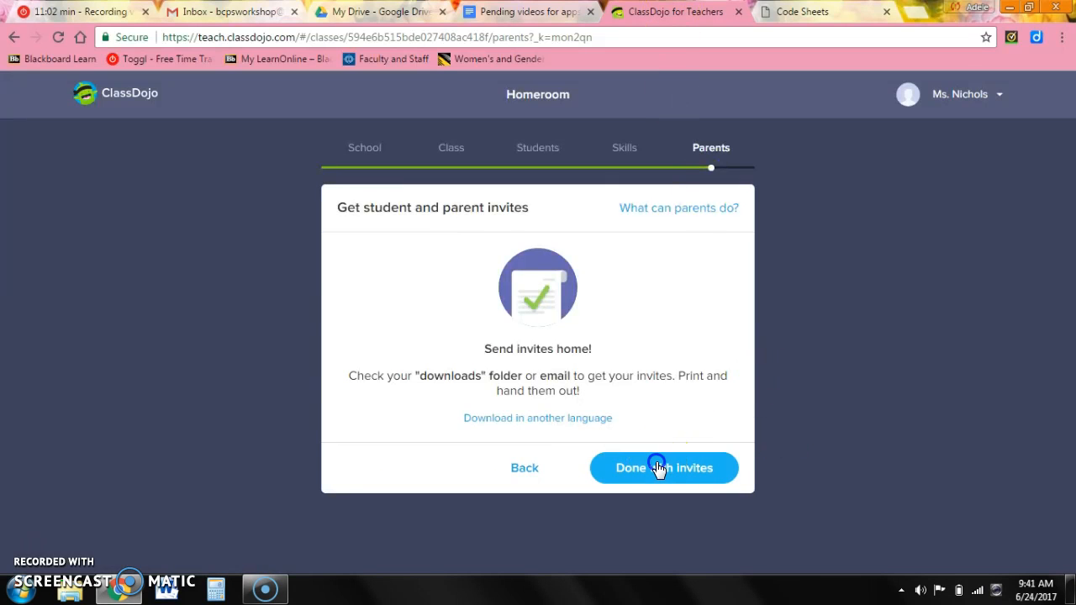
{"action": "left_click", "coordinate": [659, 466]}
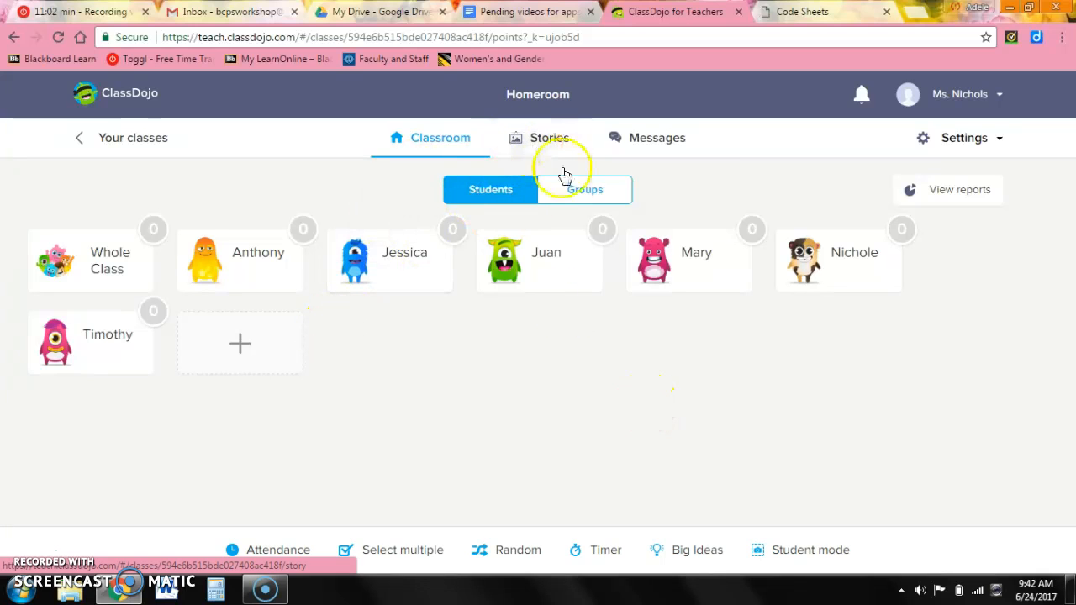
Take Homeroom attendance with the first student absent and the other five present, and save it.
{"action": "left_click", "coordinate": [272, 556]}
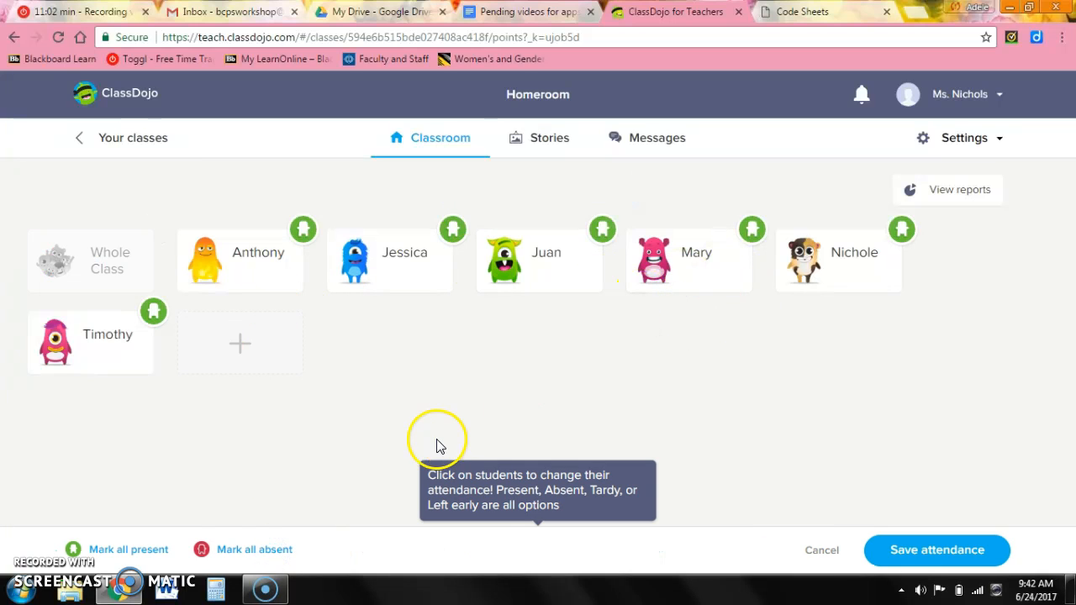
{"action": "left_click", "coordinate": [286, 256]}
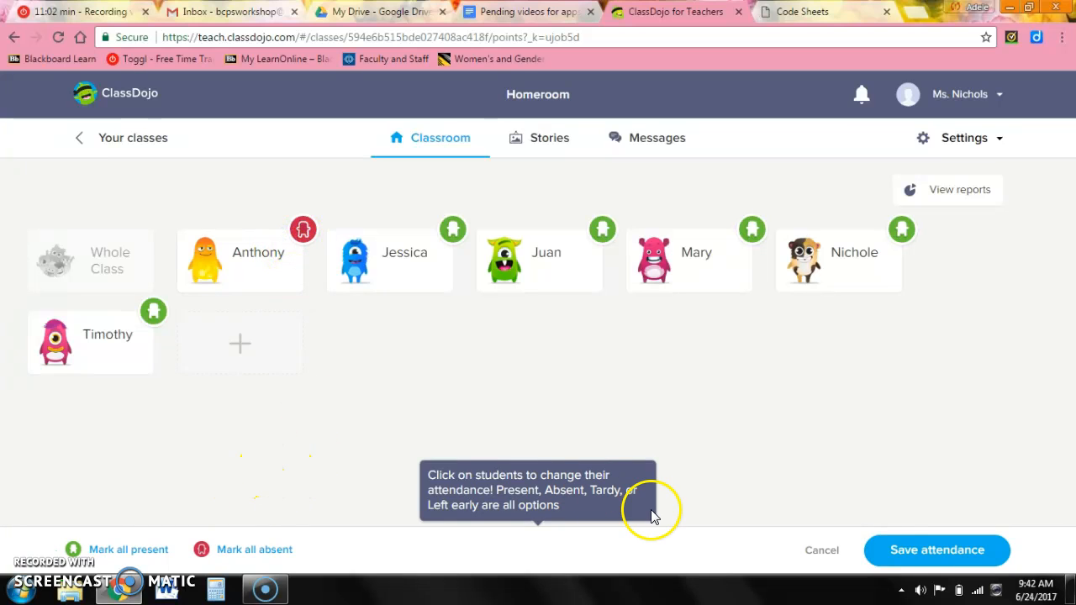
{"action": "left_click", "coordinate": [950, 549]}
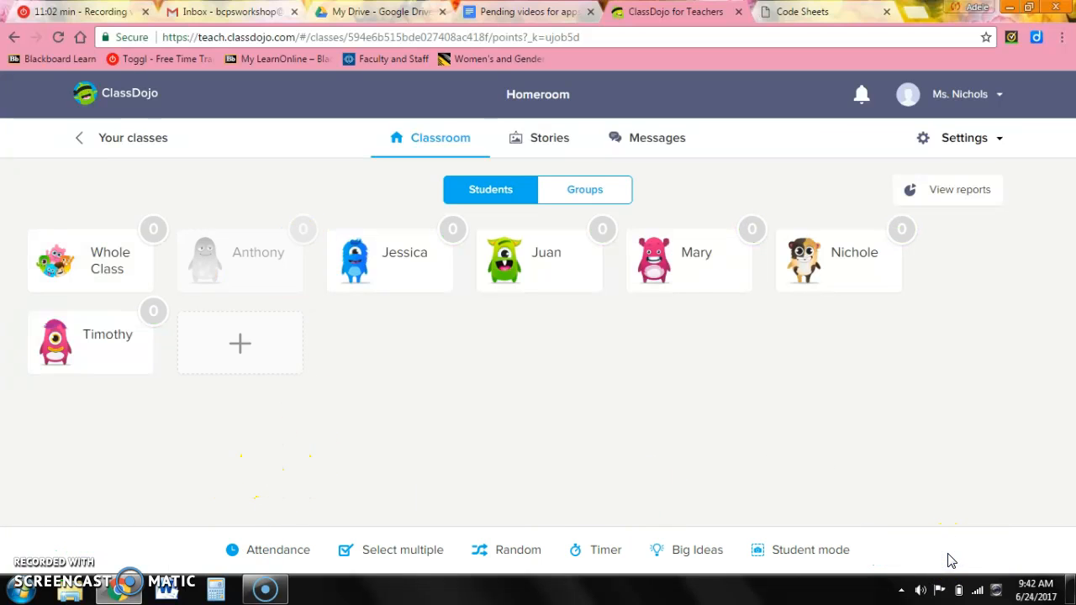
Select five students at once, then dismiss the feedback dialog without awarding points.
{"action": "left_click", "coordinate": [409, 552]}
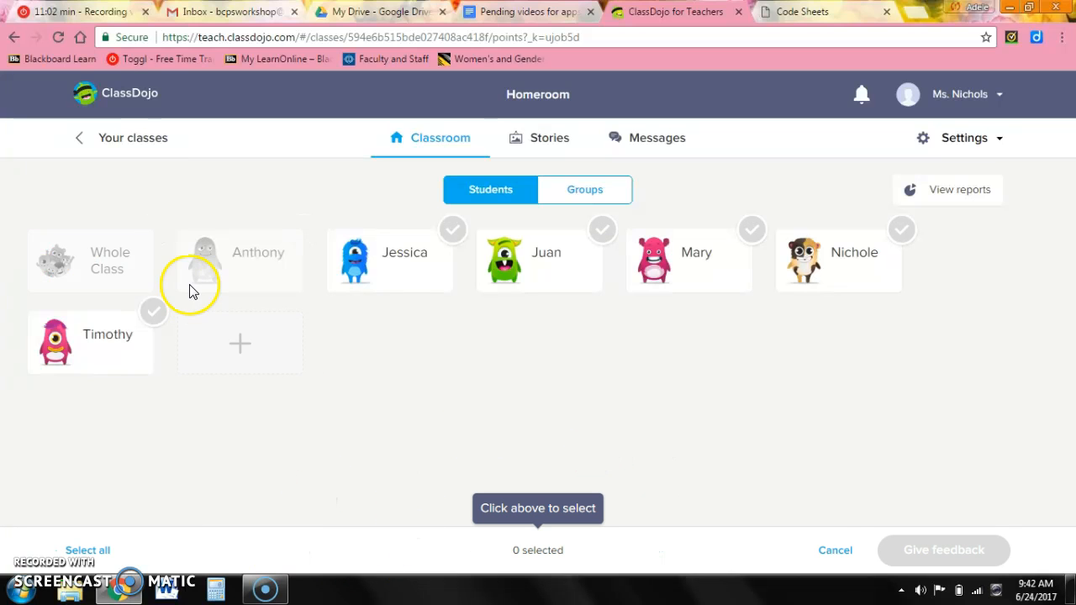
{"action": "left_click", "coordinate": [430, 269]}
{"action": "left_click", "coordinate": [531, 262]}
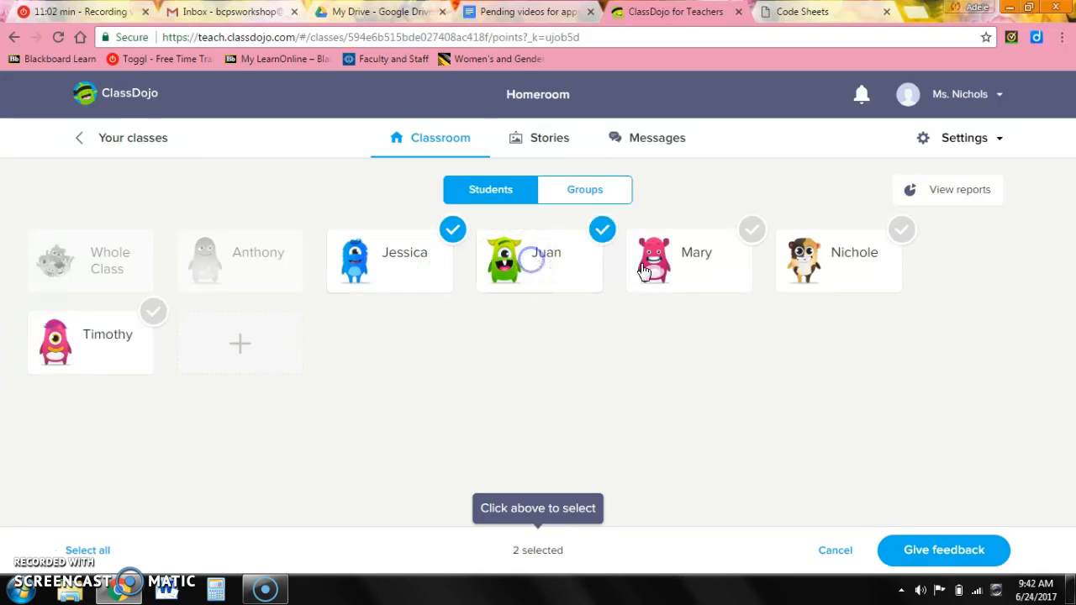
{"action": "left_click", "coordinate": [682, 276]}
{"action": "left_click", "coordinate": [854, 267]}
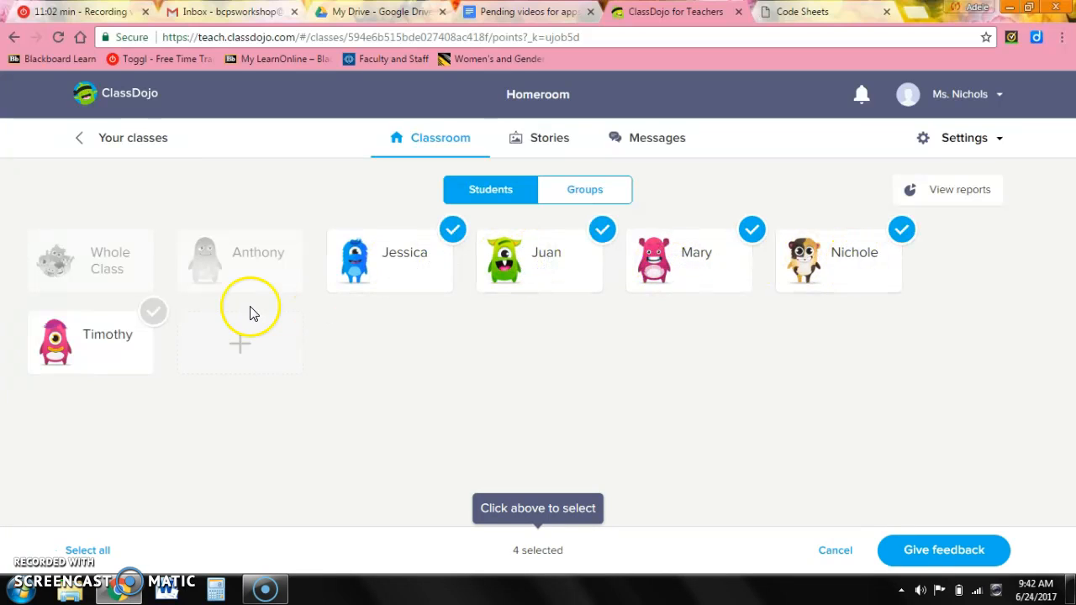
{"action": "left_click", "coordinate": [67, 345]}
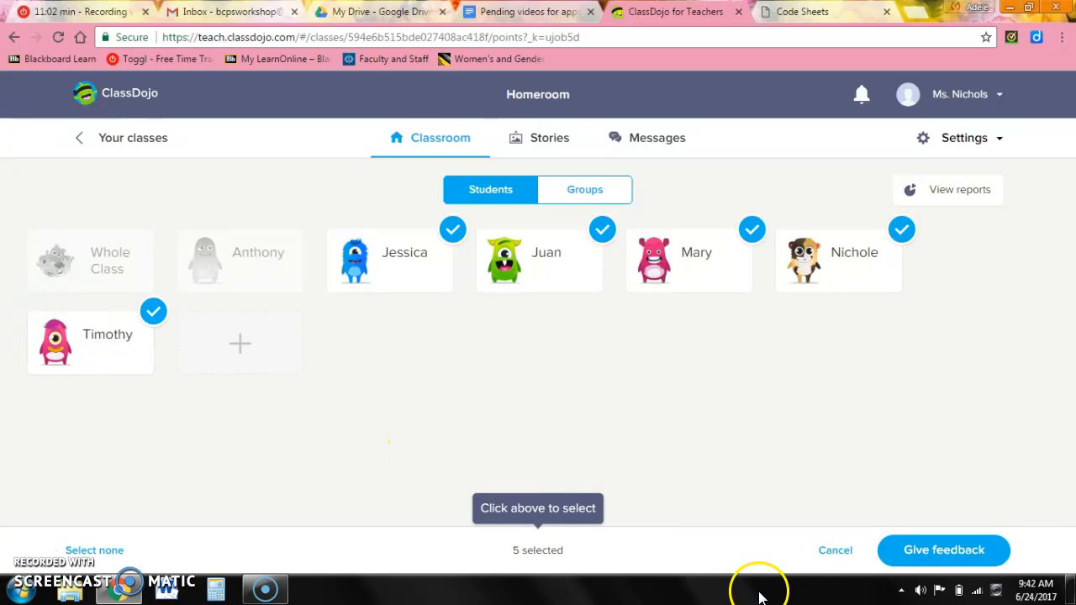
{"action": "left_click", "coordinate": [936, 563]}
{"action": "left_click", "coordinate": [928, 541]}
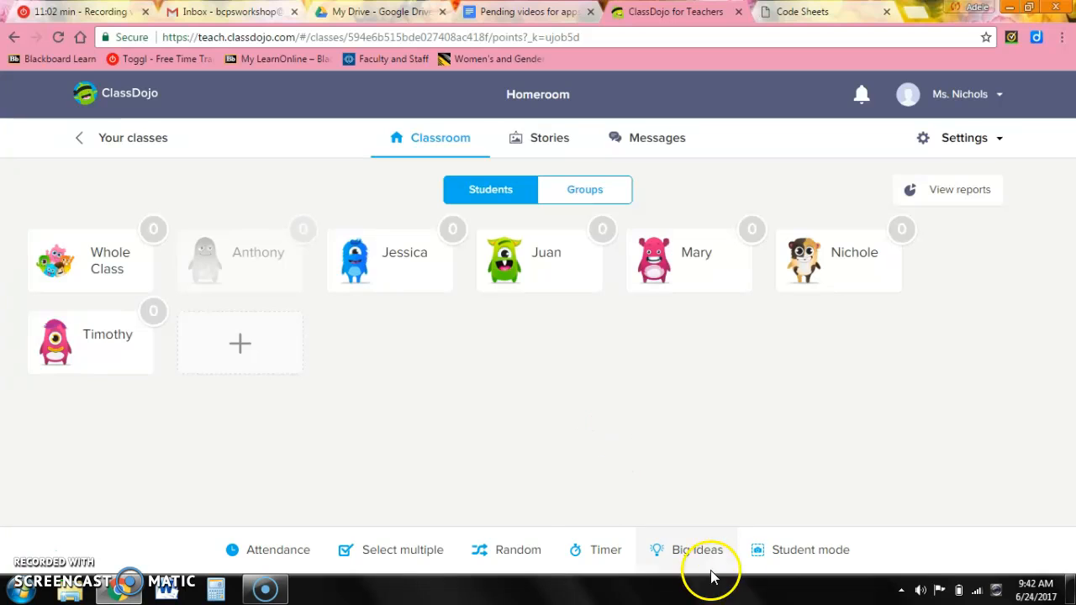
Give two selected students +1 for Including name on paper.
{"action": "left_click", "coordinate": [395, 550]}
{"action": "left_click", "coordinate": [420, 259]}
{"action": "left_click", "coordinate": [553, 264]}
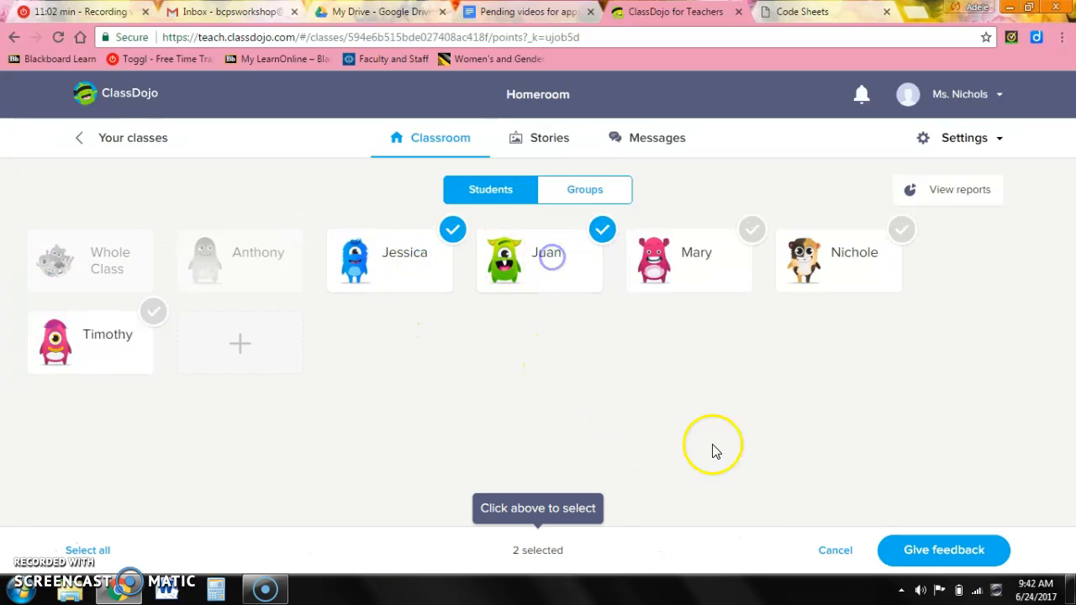
{"action": "left_click", "coordinate": [952, 555]}
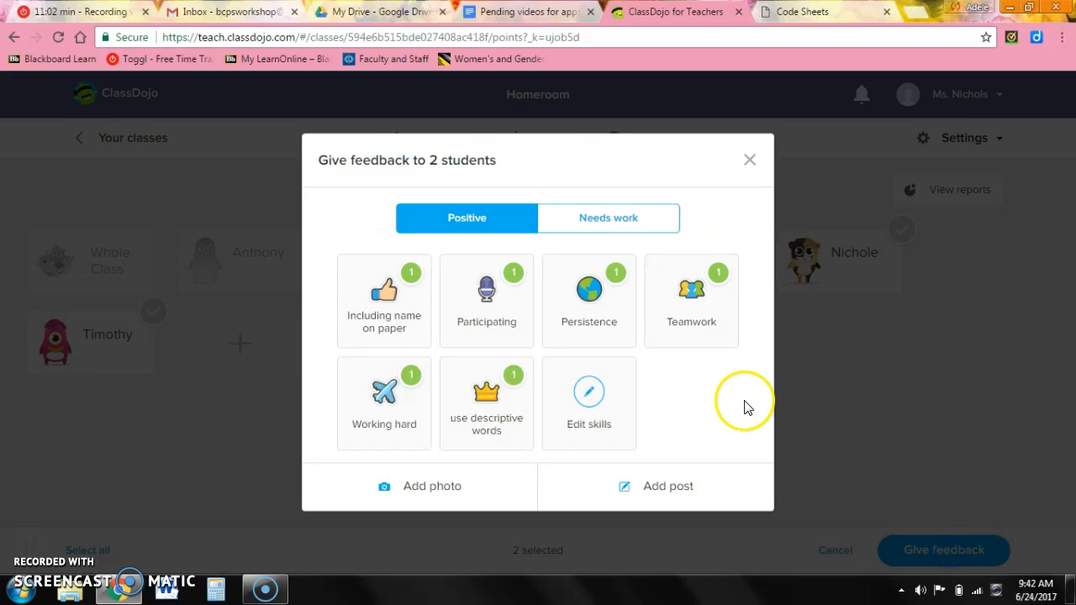
{"action": "left_click", "coordinate": [372, 294]}
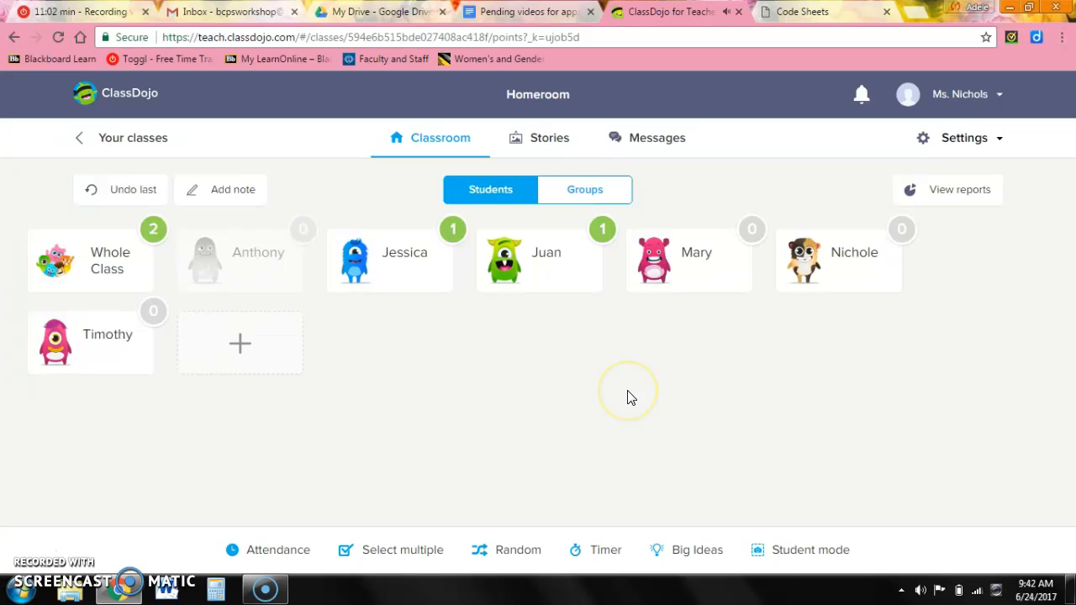
Give a third student -1 for off task under Needs work.
{"action": "left_click", "coordinate": [660, 273]}
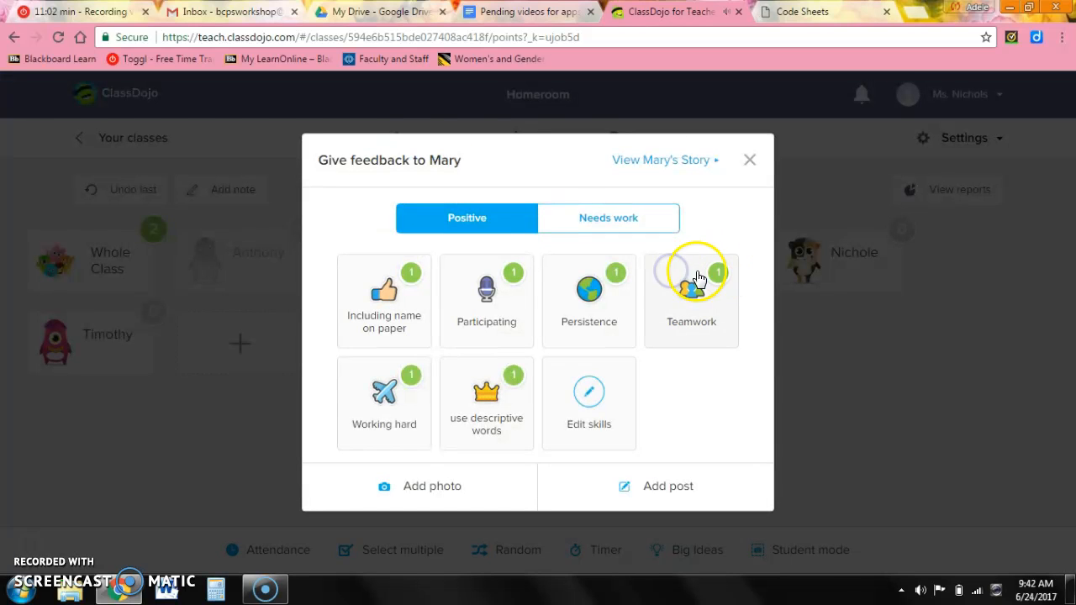
{"action": "left_click", "coordinate": [622, 229]}
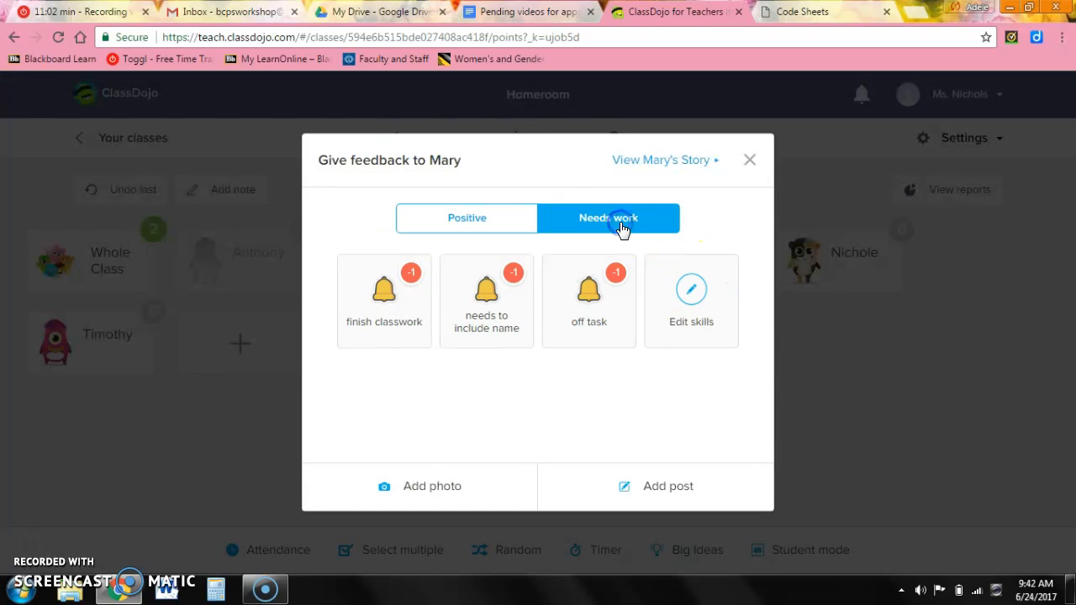
{"action": "left_click", "coordinate": [610, 285]}
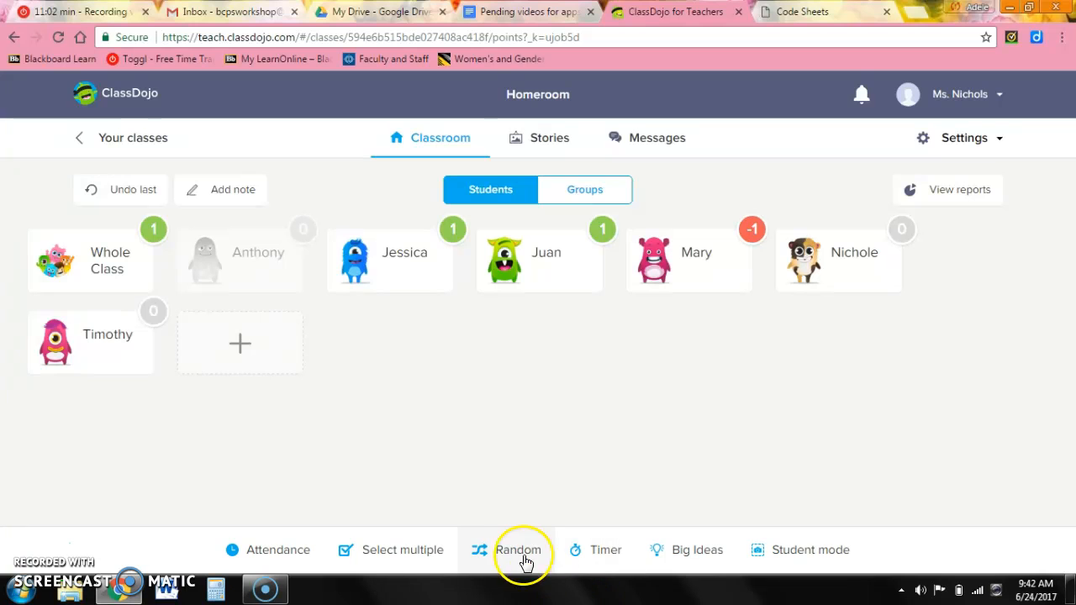
Pick a random student and publish a story note praising her for completing work on time.
{"action": "left_click", "coordinate": [503, 551]}
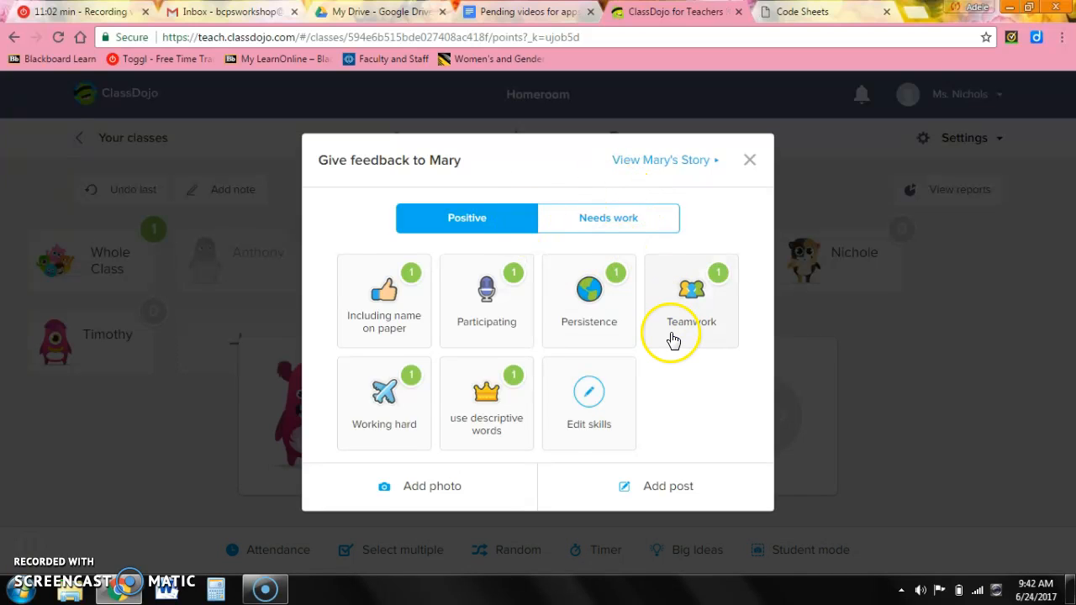
{"action": "left_click", "coordinate": [644, 494]}
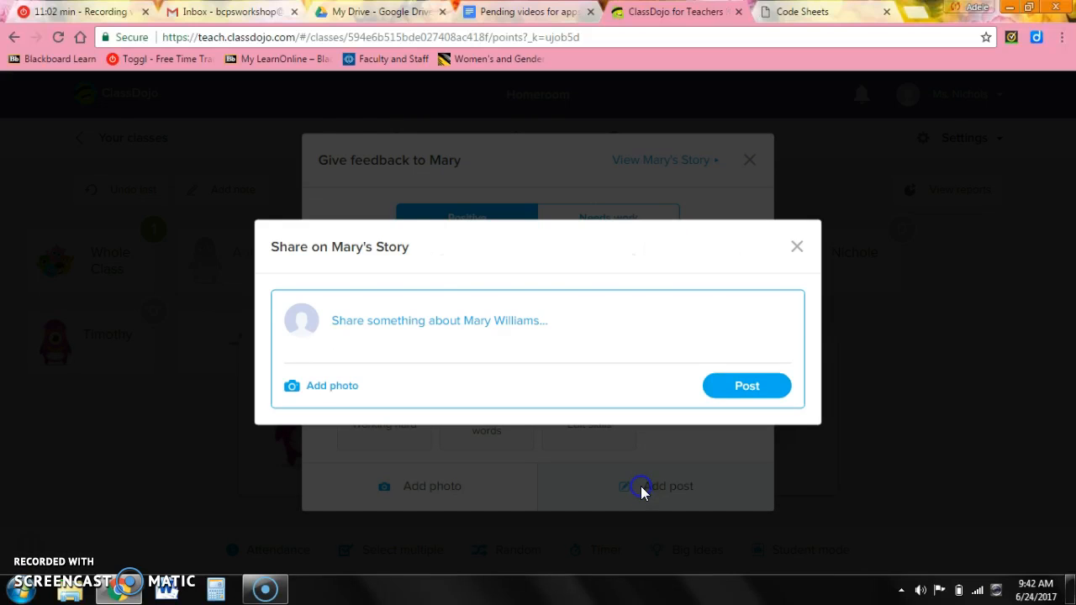
{"action": "left_click", "coordinate": [423, 318]}
{"action": "type", "text": "Ma"}
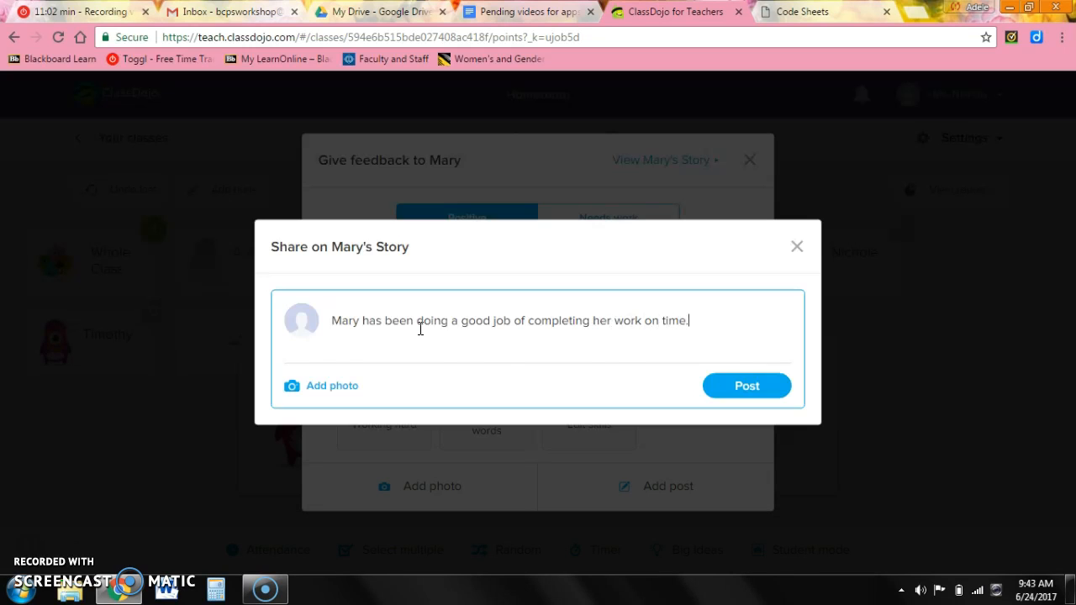
{"action": "left_click", "coordinate": [752, 392]}
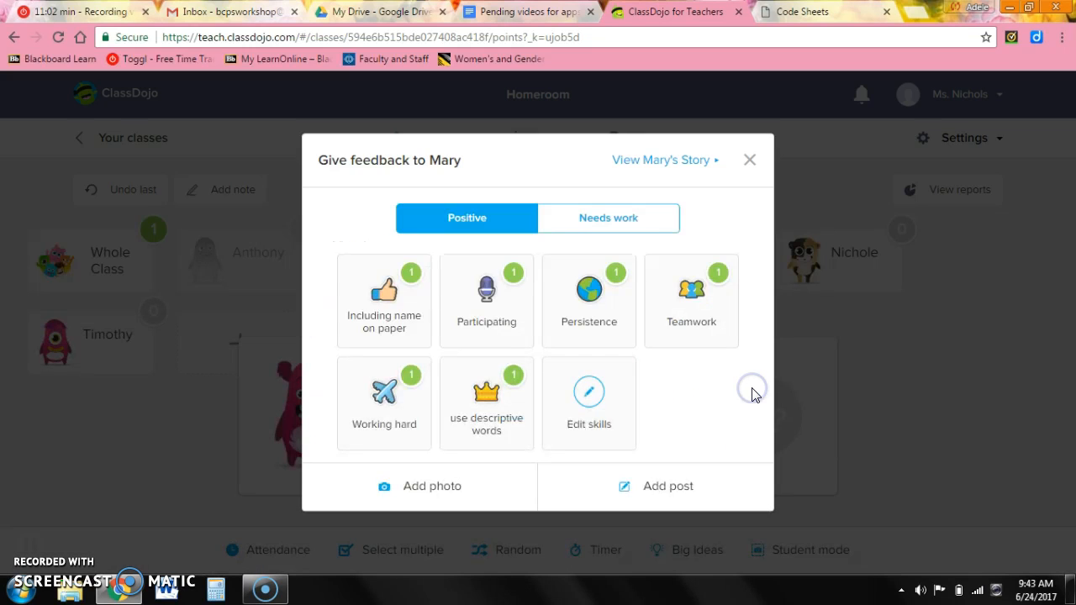
Browse two students' story pages, glance at Student mode options, then go to the Class Story page.
{"action": "left_click", "coordinate": [662, 159]}
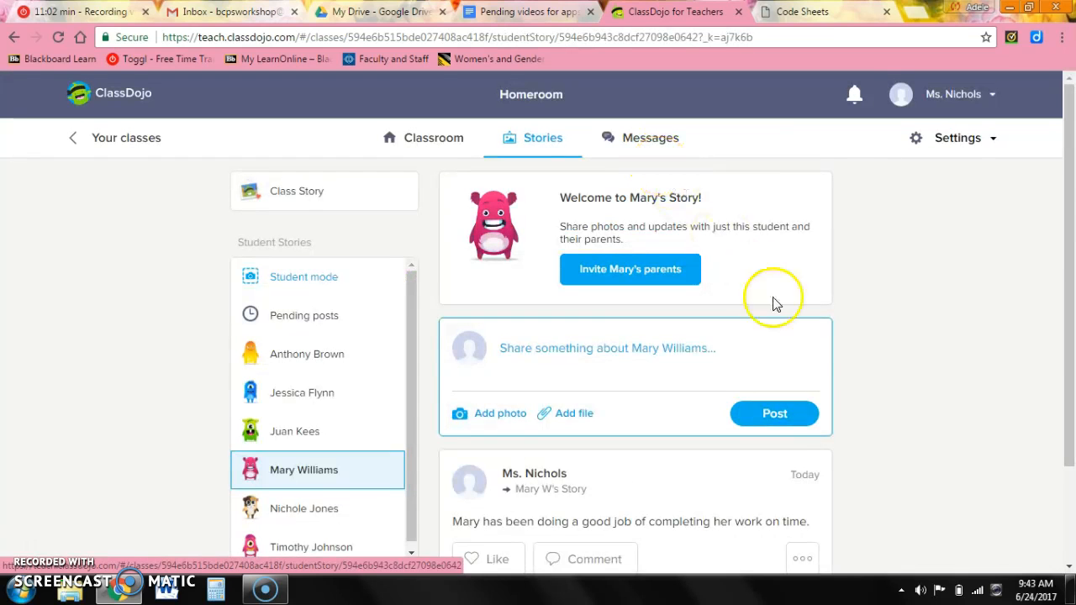
{"action": "left_click_drag", "start_coordinate": [1069, 201], "coordinate": [1069, 295]}
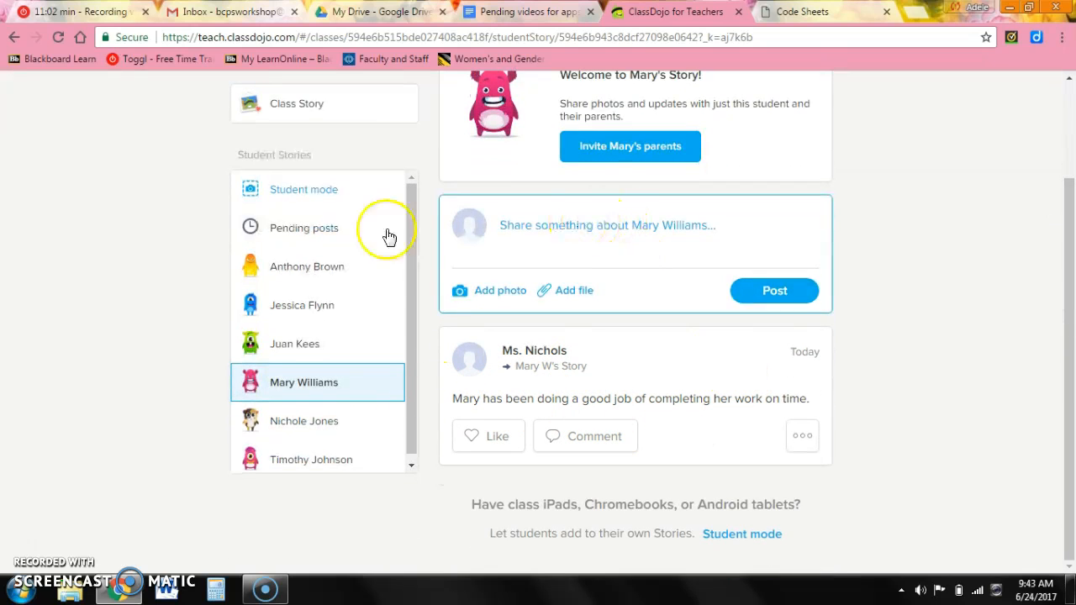
{"action": "left_click", "coordinate": [280, 312]}
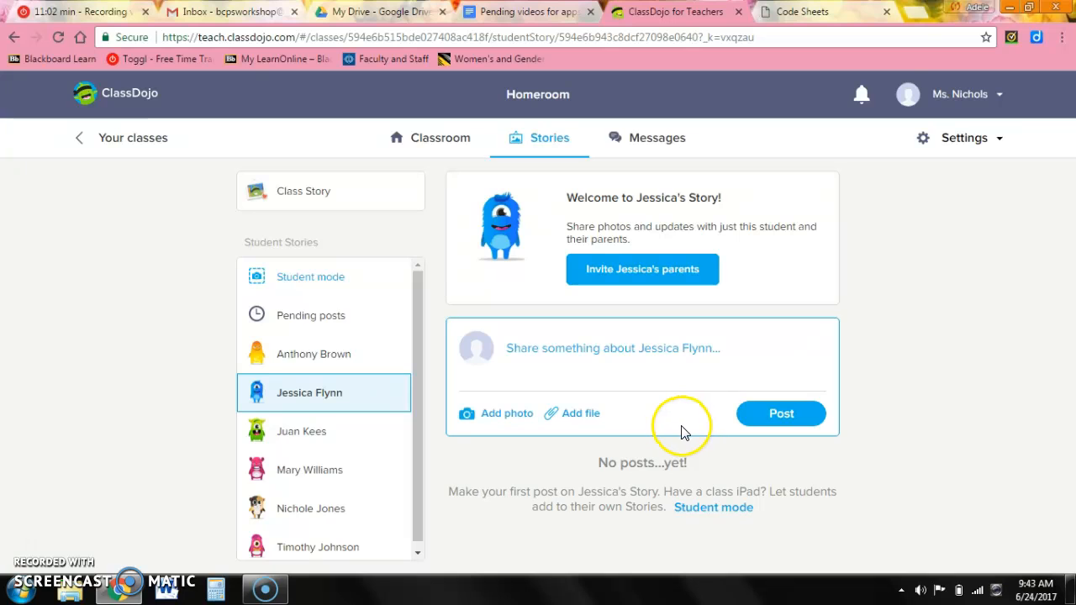
{"action": "left_click", "coordinate": [289, 284]}
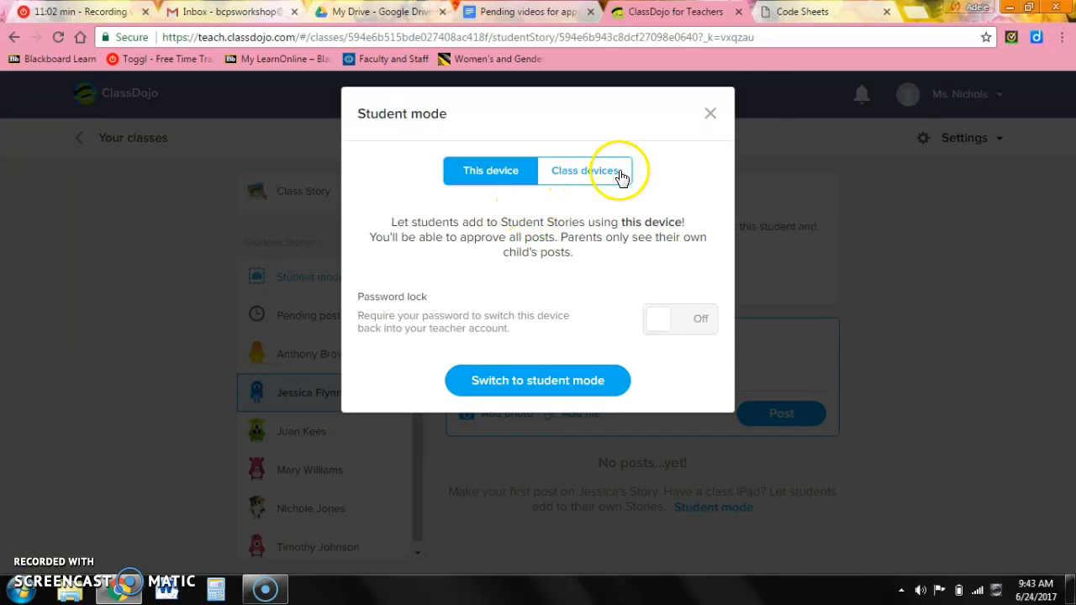
{"action": "left_click", "coordinate": [711, 111]}
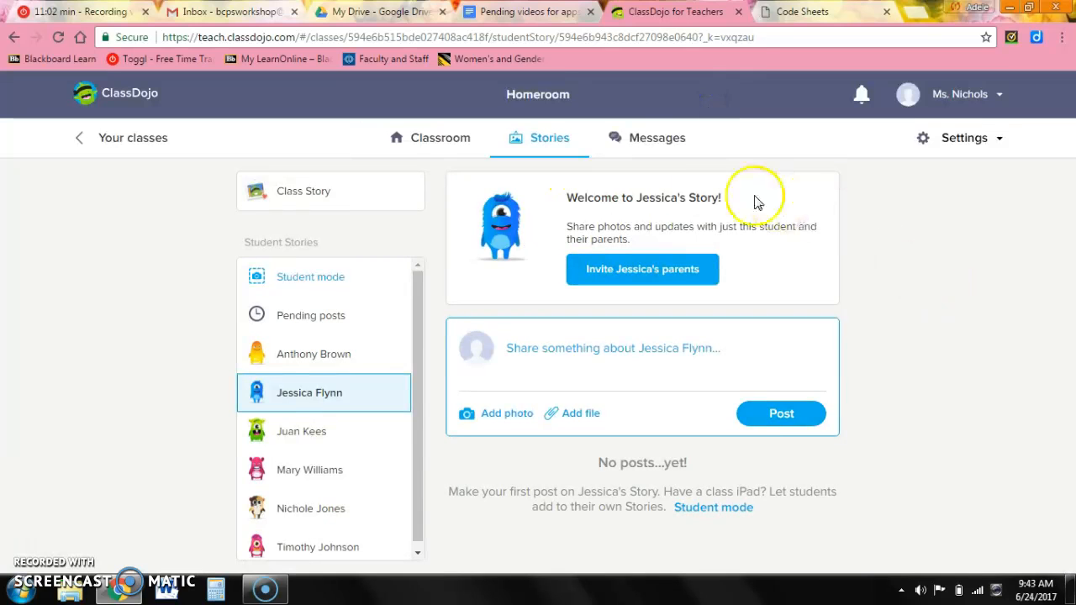
{"action": "left_click", "coordinate": [532, 137]}
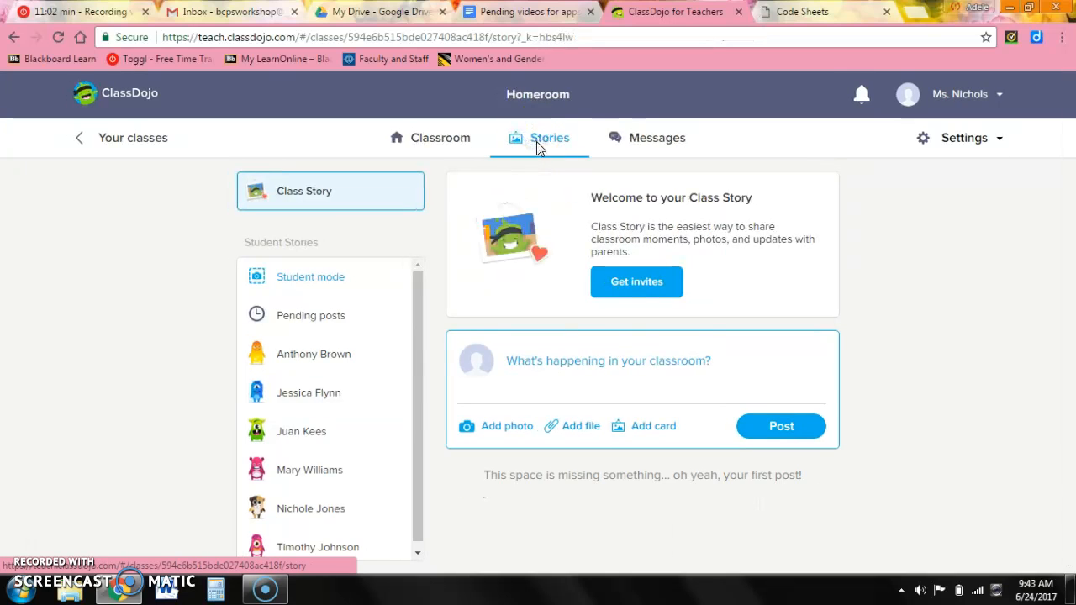
Post a Class Story announcement about reviewing spelling words for next week's test, then view the All parents messages.
{"action": "left_click", "coordinate": [552, 369]}
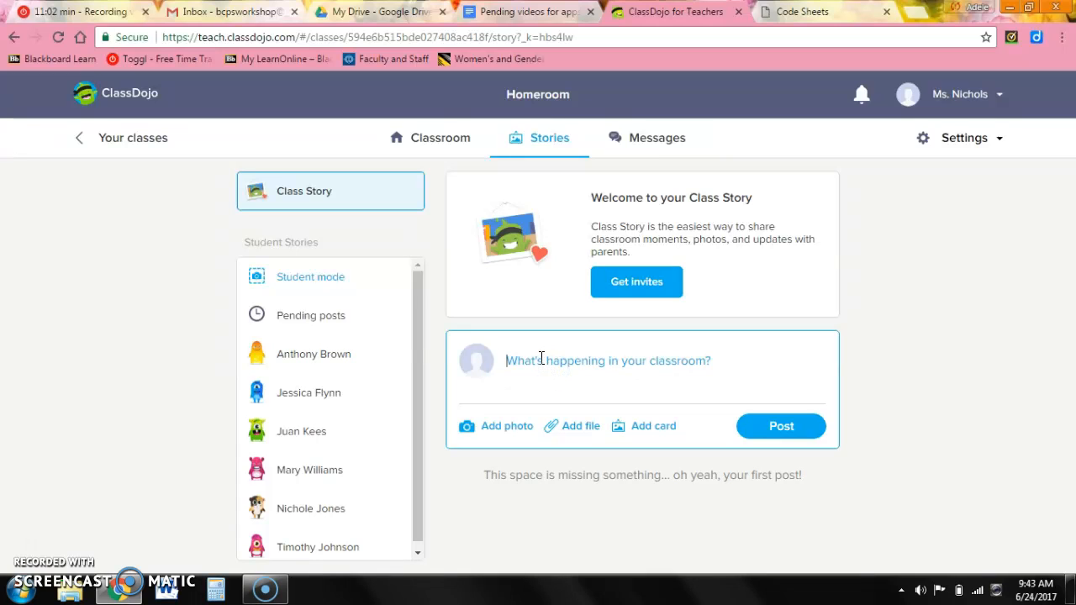
{"action": "type", "text": "New"}
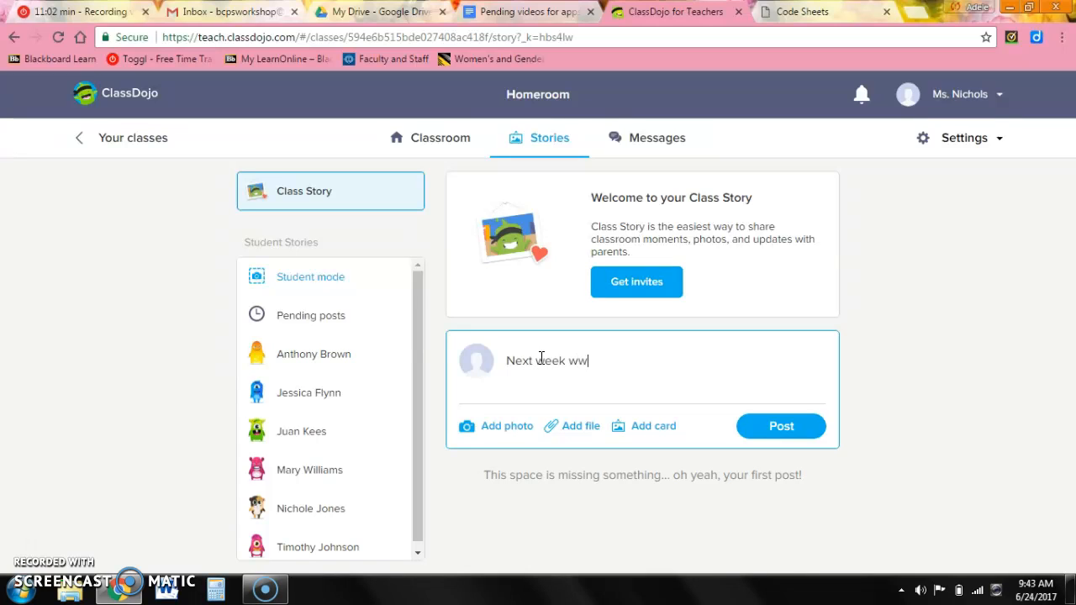
{"action": "type", "text": "begin reviewing our spell"}
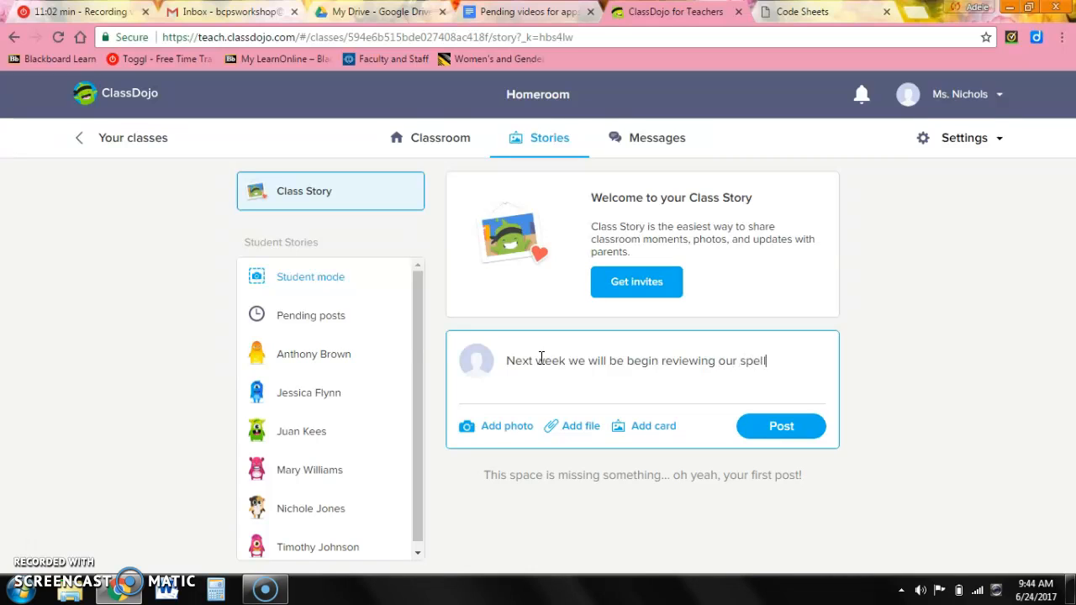
{"action": "type", "text": "ds for the test."}
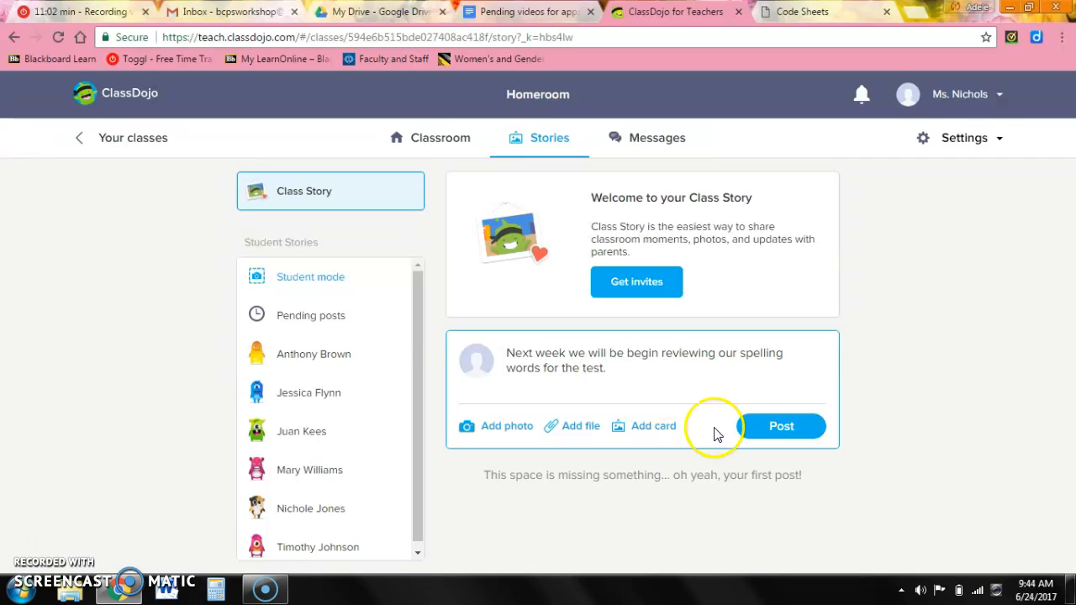
{"action": "left_click", "coordinate": [776, 430]}
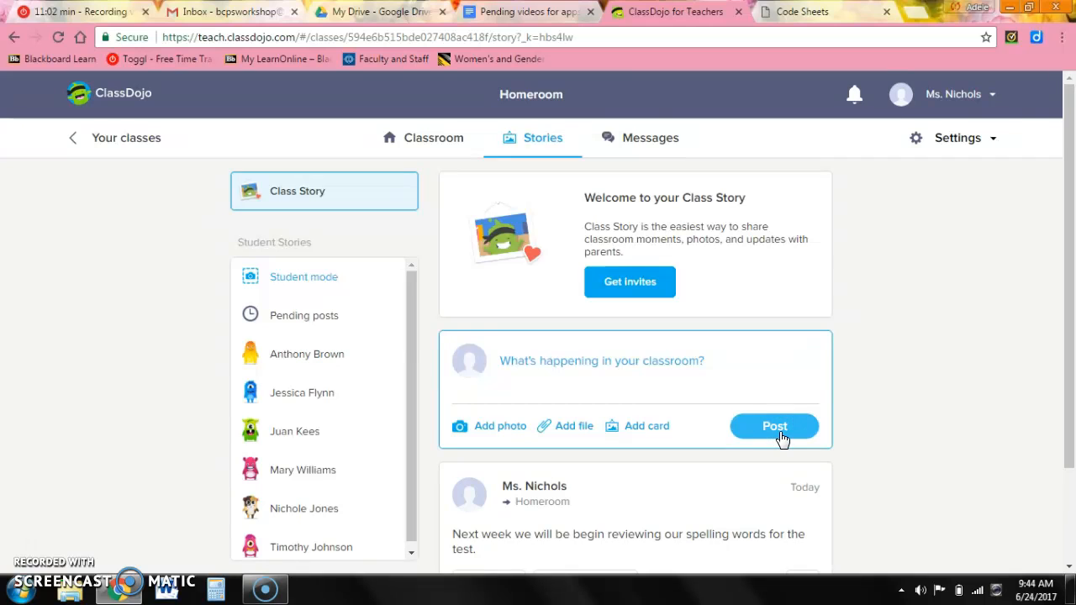
{"action": "left_click", "coordinate": [660, 140]}
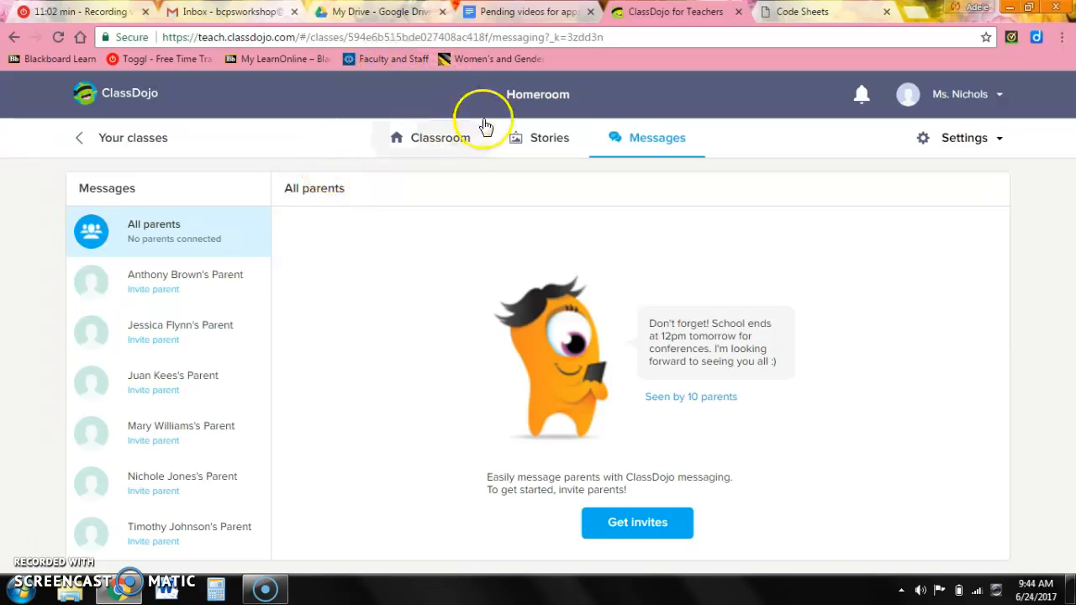
Go back to the Classroom cards and close the random student's feedback without awarding points.
{"action": "left_click", "coordinate": [463, 140]}
{"action": "left_click", "coordinate": [733, 270]}
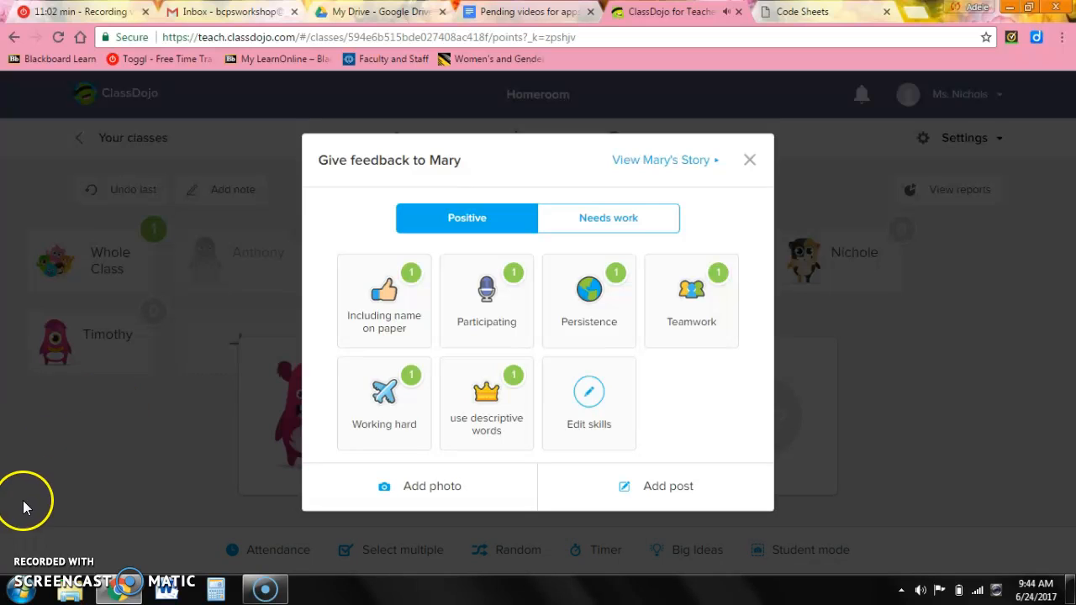
{"action": "left_click", "coordinate": [749, 162]}
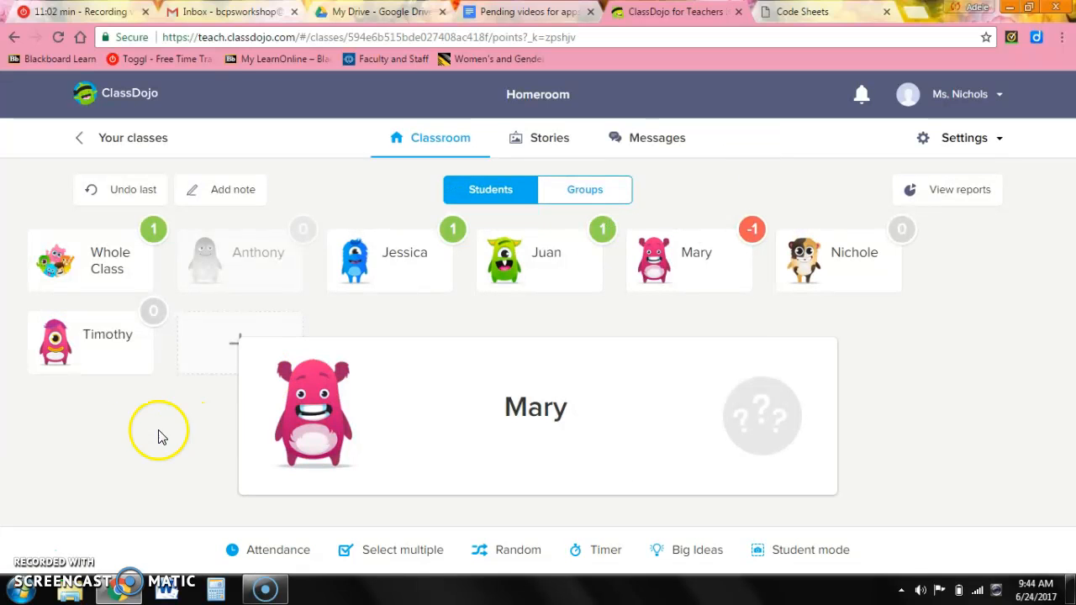